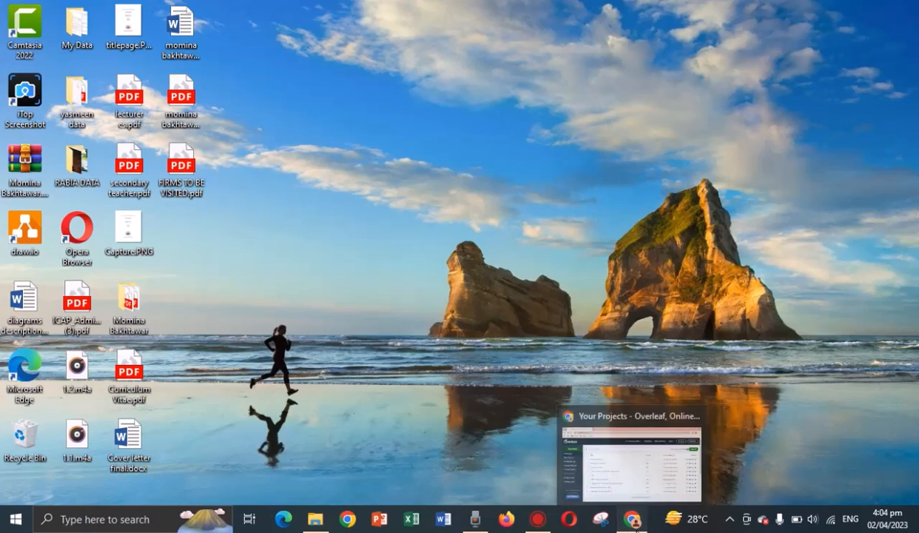
Bring Chrome back to the Overleaf projects page listing the 9 existing projects.
{"action": "left_click", "coordinate": [633, 519]}
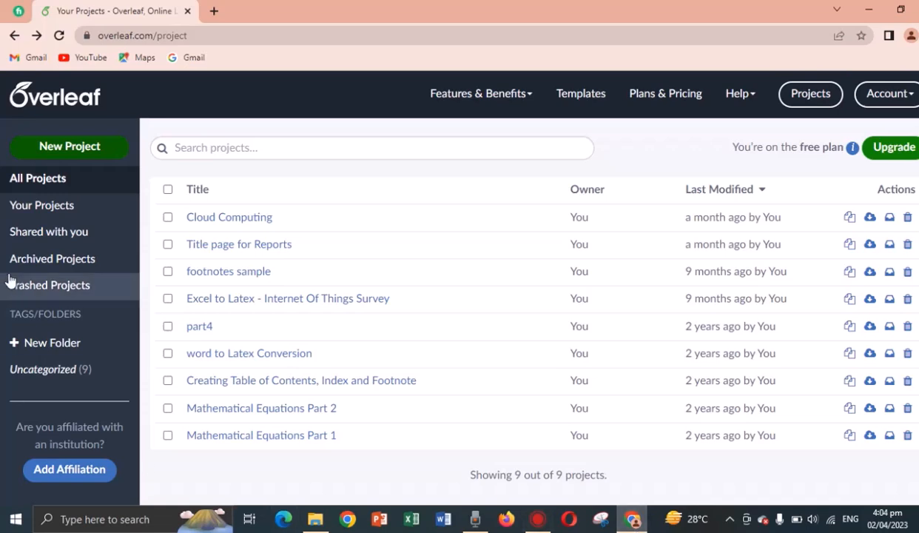
Open the Résumé / CV template gallery from the New Project menu.
{"action": "left_click", "coordinate": [89, 154]}
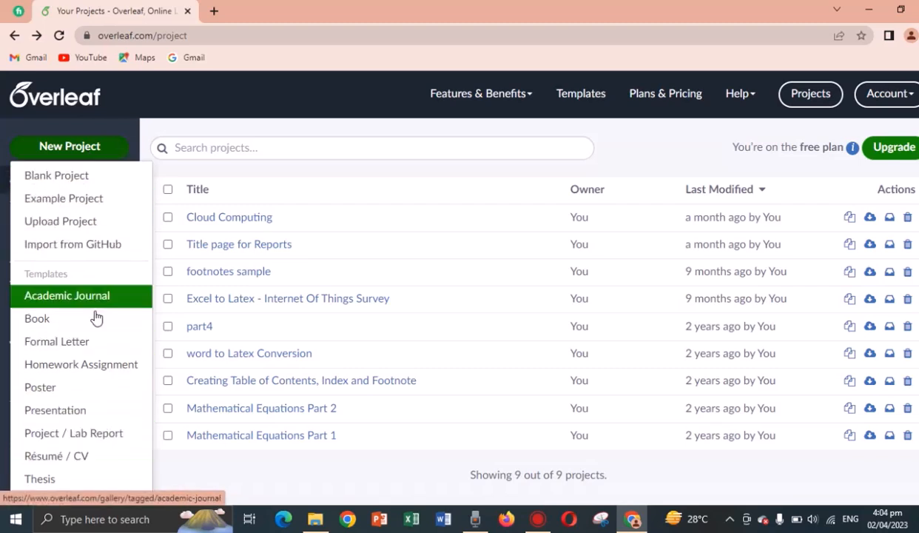
{"action": "left_click", "coordinate": [109, 458]}
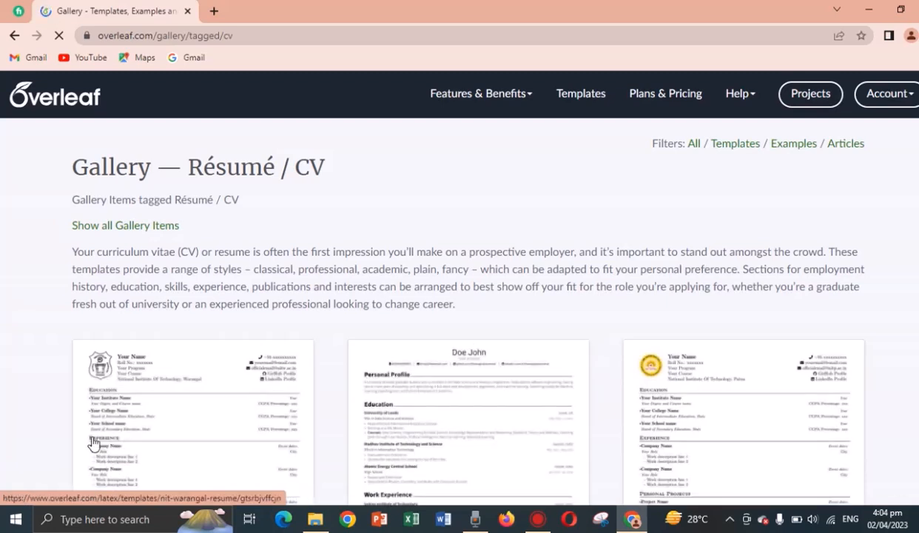
{"action": "scroll", "coordinate": [47, 382], "scroll_direction": "down", "scroll_amount": 1}
{"action": "scroll", "coordinate": [47, 383], "scroll_direction": "down", "scroll_amount": 8}
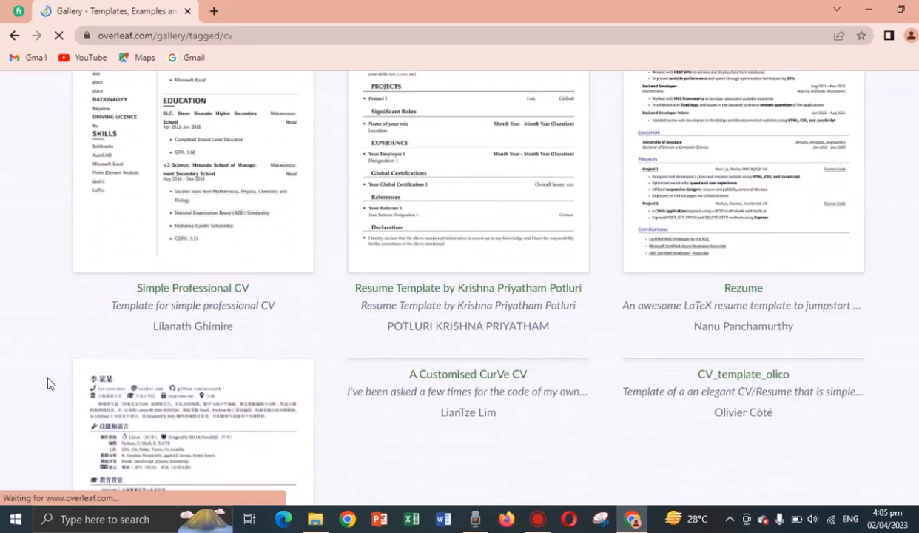
{"action": "scroll", "coordinate": [47, 382], "scroll_direction": "down", "scroll_amount": 5}
{"action": "scroll", "coordinate": [48, 382], "scroll_direction": "down", "scroll_amount": 3}
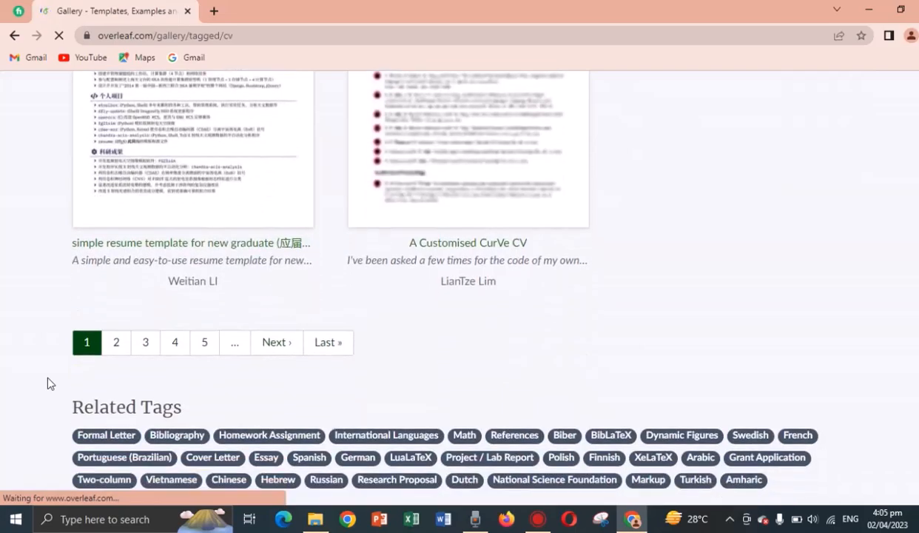
{"action": "scroll", "coordinate": [47, 383], "scroll_direction": "up", "scroll_amount": 5}
{"action": "scroll", "coordinate": [47, 382], "scroll_direction": "up", "scroll_amount": 10}
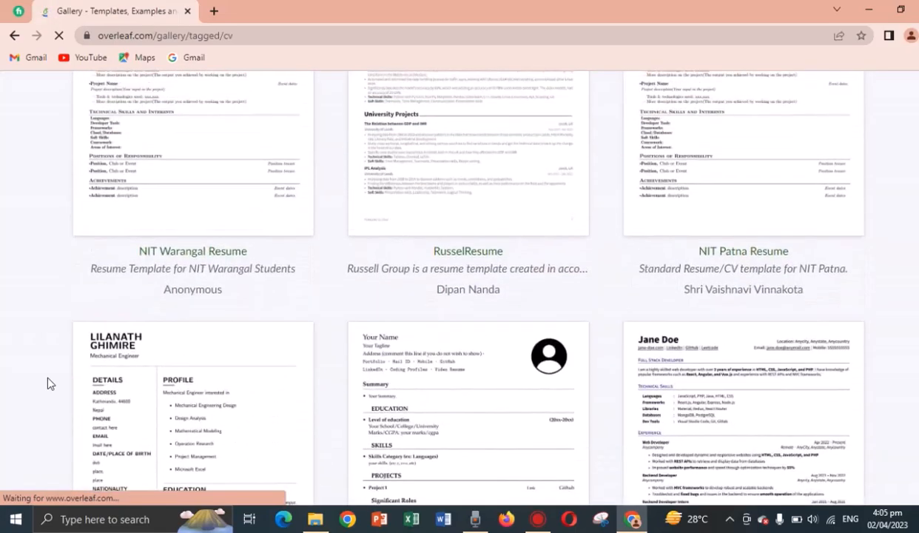
{"action": "scroll", "coordinate": [48, 382], "scroll_direction": "up", "scroll_amount": 4}
{"action": "scroll", "coordinate": [47, 382], "scroll_direction": "down", "scroll_amount": 1}
{"action": "scroll", "coordinate": [47, 383], "scroll_direction": "down", "scroll_amount": 8}
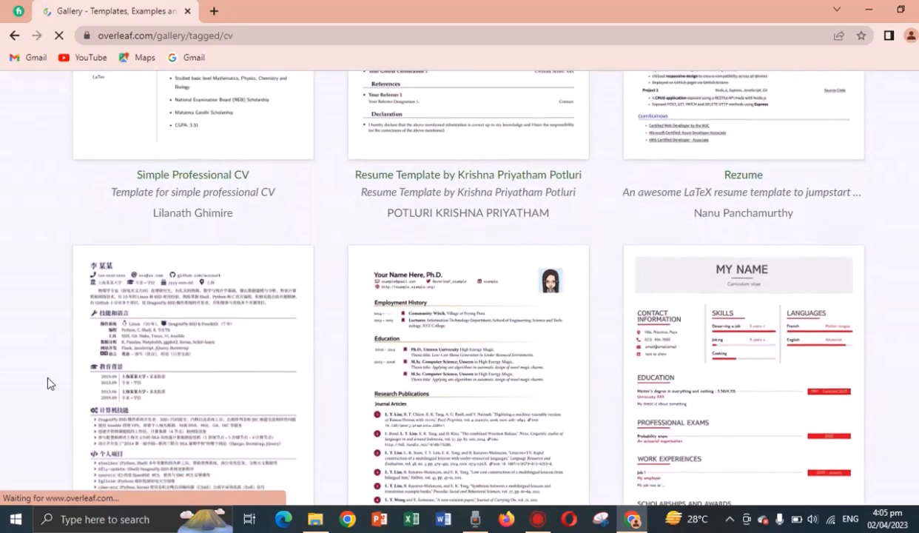
{"action": "scroll", "coordinate": [47, 383], "scroll_direction": "up", "scroll_amount": 7}
{"action": "scroll", "coordinate": [48, 382], "scroll_direction": "up", "scroll_amount": 3}
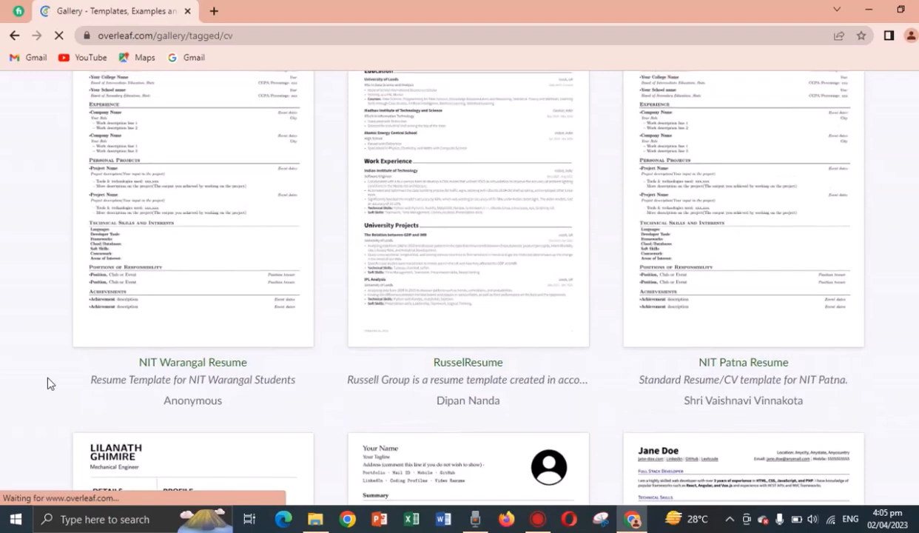
{"action": "scroll", "coordinate": [47, 383], "scroll_direction": "down", "scroll_amount": 1}
{"action": "scroll", "coordinate": [48, 383], "scroll_direction": "down", "scroll_amount": 7}
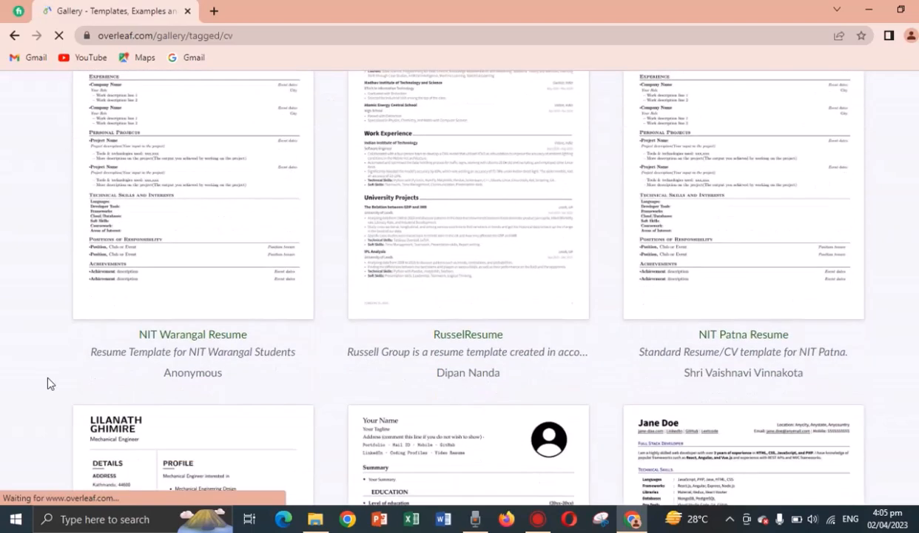
{"action": "scroll", "coordinate": [47, 382], "scroll_direction": "down", "scroll_amount": 5}
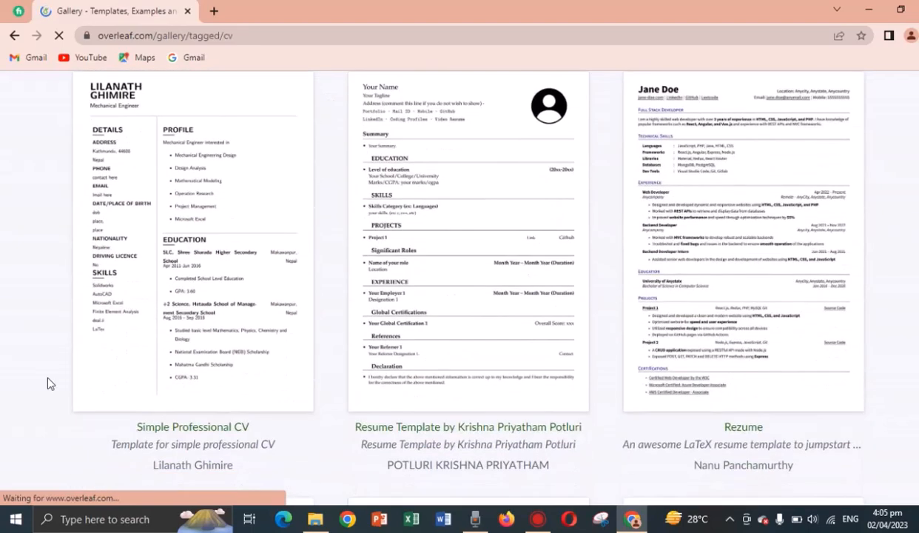
{"action": "scroll", "coordinate": [47, 383], "scroll_direction": "down", "scroll_amount": 6}
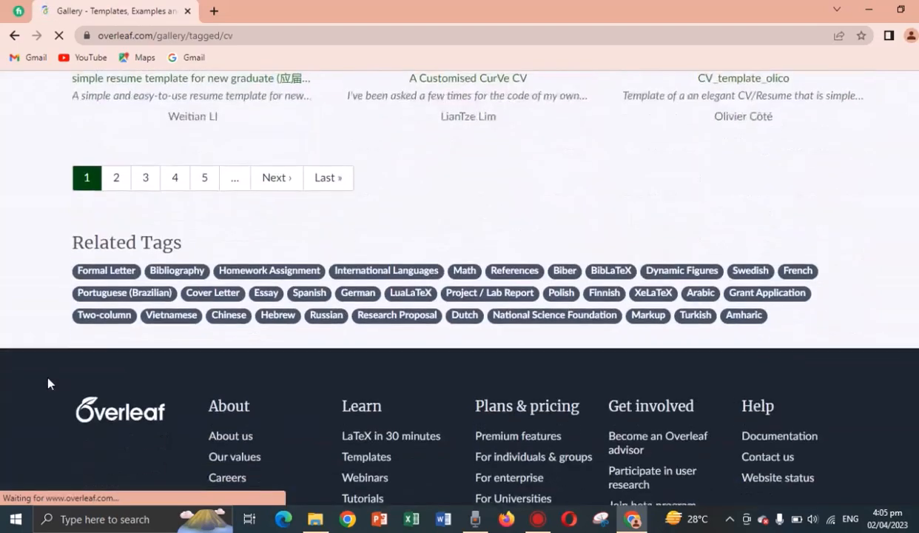
{"action": "scroll", "coordinate": [47, 383], "scroll_direction": "up", "scroll_amount": 5}
{"action": "scroll", "coordinate": [47, 383], "scroll_direction": "up", "scroll_amount": 2}
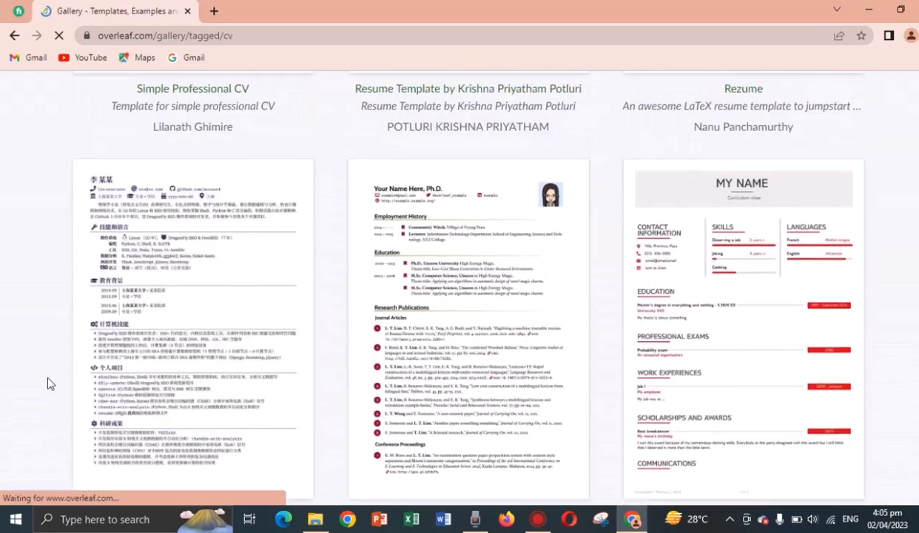
{"action": "scroll", "coordinate": [48, 383], "scroll_direction": "up", "scroll_amount": 2}
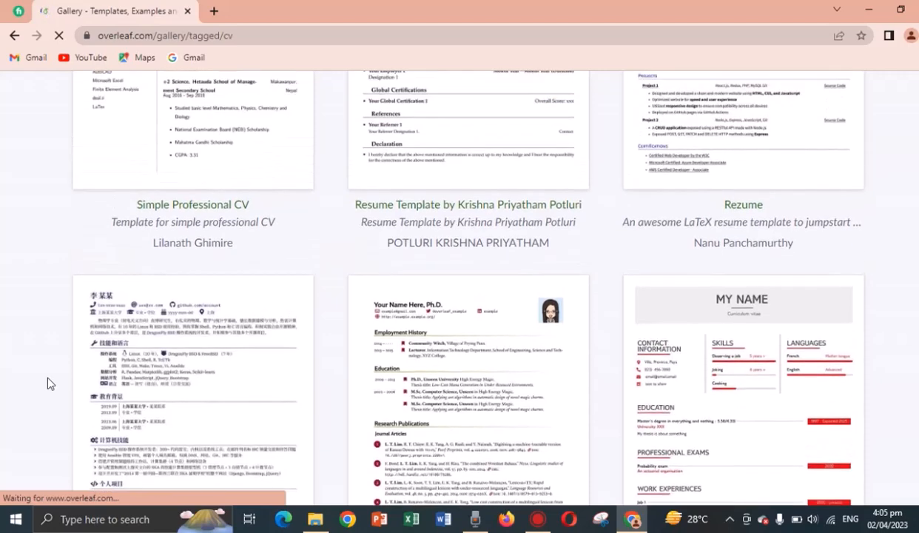
{"action": "scroll", "coordinate": [47, 382], "scroll_direction": "up", "scroll_amount": 2}
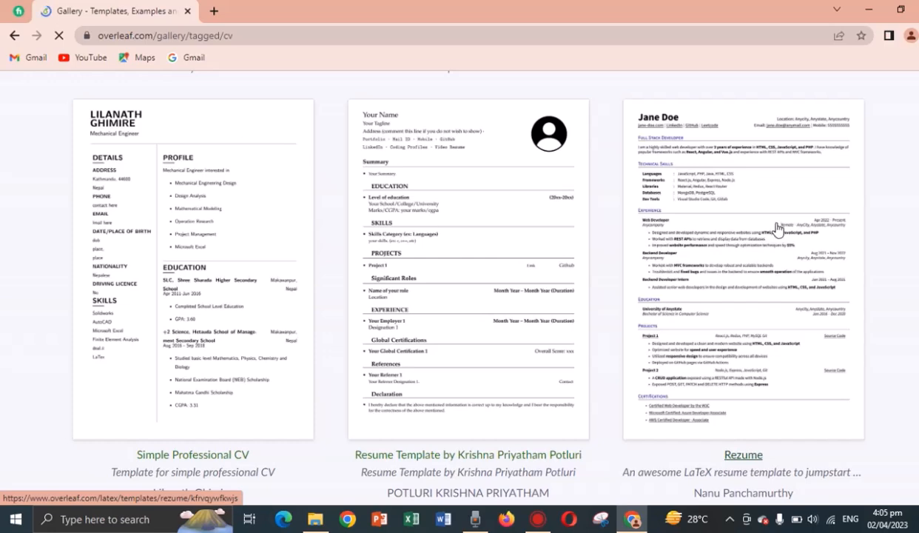
Review the Rezume template's details page and open it as a new project.
{"action": "left_click", "coordinate": [777, 230]}
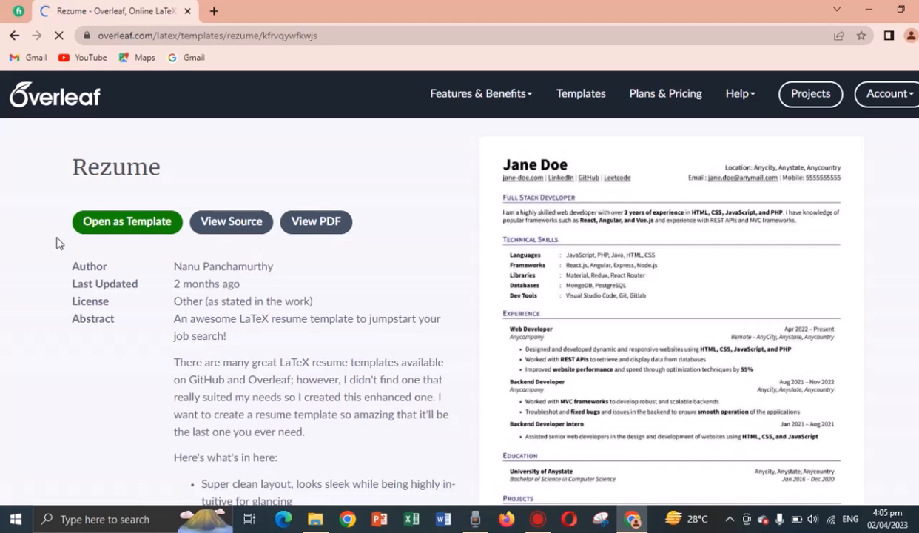
{"action": "scroll", "coordinate": [58, 243], "scroll_direction": "down", "scroll_amount": 2}
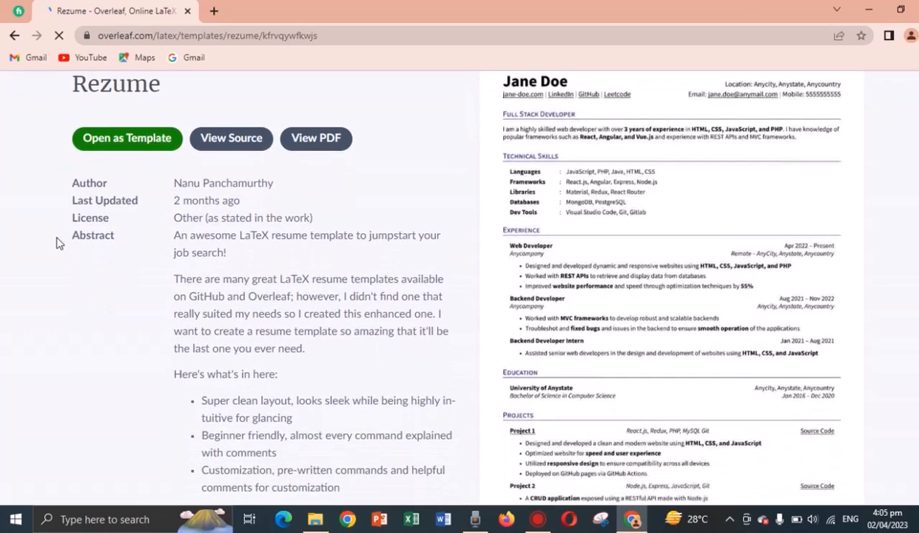
{"action": "scroll", "coordinate": [58, 243], "scroll_direction": "down", "scroll_amount": 3}
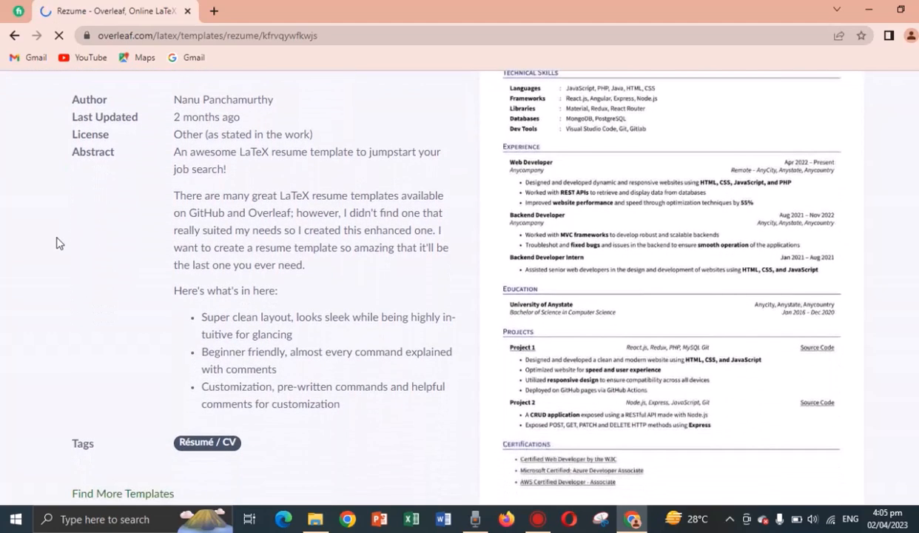
{"action": "scroll", "coordinate": [59, 242], "scroll_direction": "up", "scroll_amount": 4}
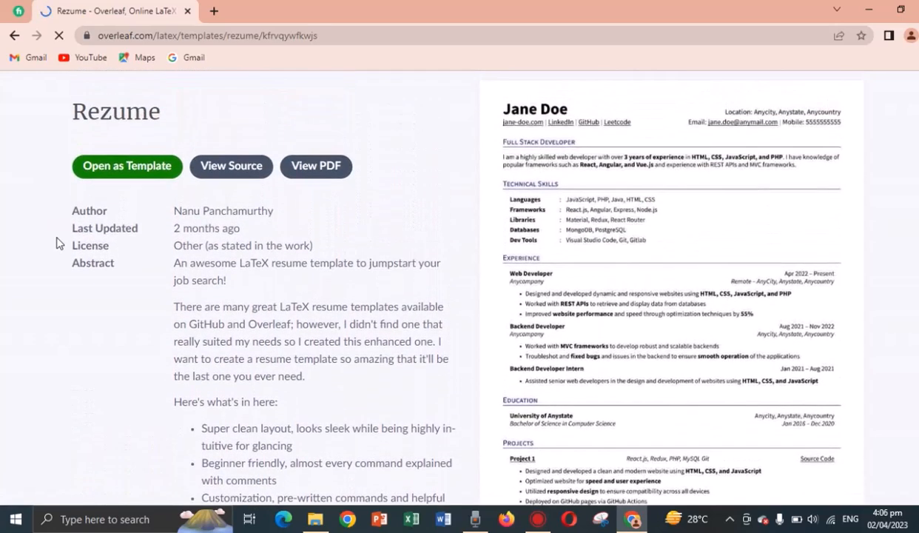
{"action": "scroll", "coordinate": [58, 243], "scroll_direction": "down", "scroll_amount": 4}
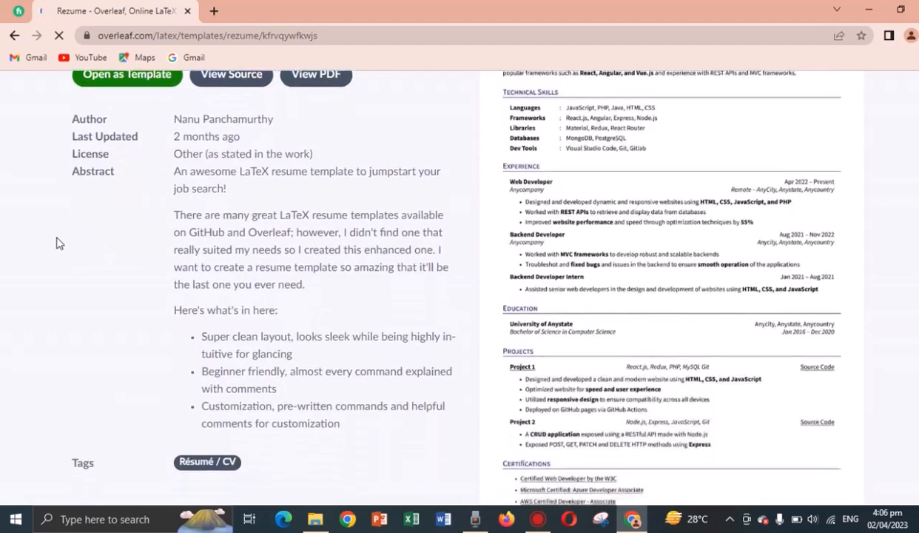
{"action": "scroll", "coordinate": [59, 243], "scroll_direction": "down", "scroll_amount": 1}
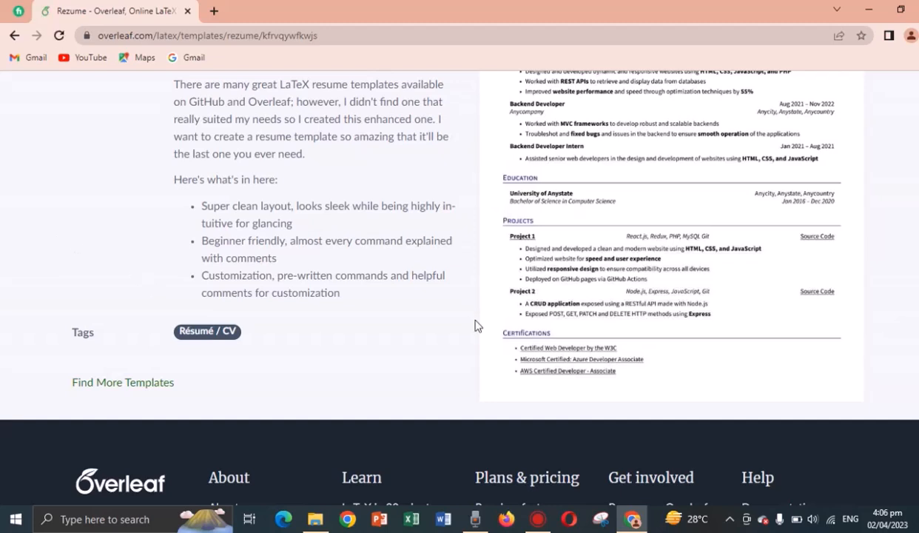
{"action": "scroll", "coordinate": [460, 281], "scroll_direction": "up", "scroll_amount": 5}
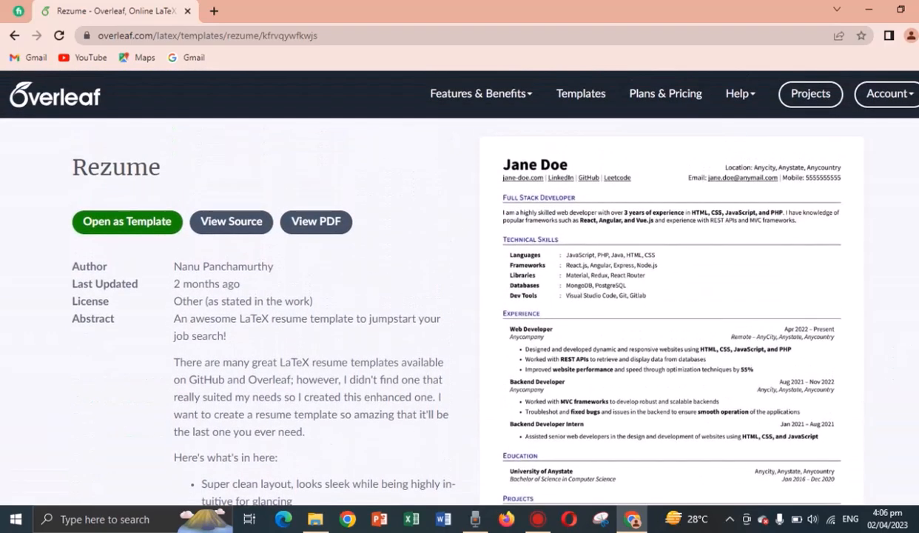
{"action": "left_click", "coordinate": [139, 222]}
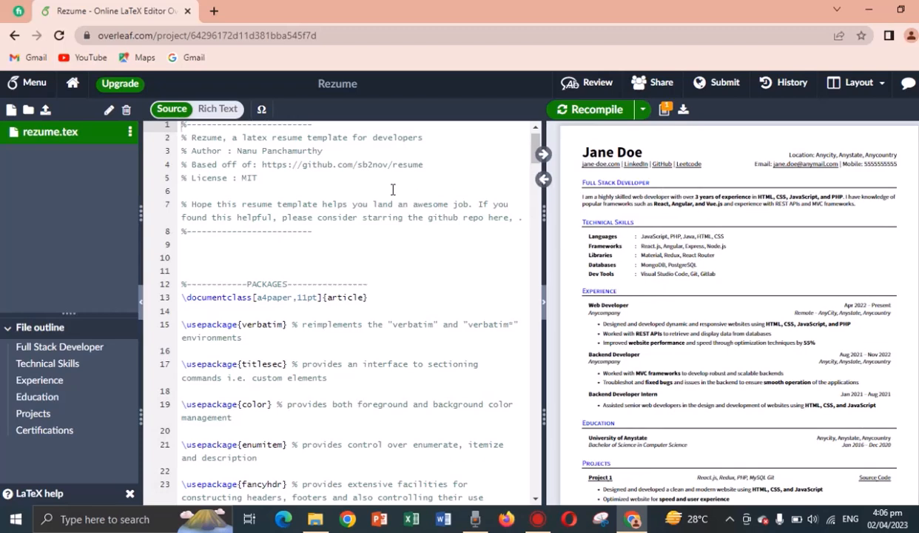
Inspect the rezume.tex source and the compiled sample résumé preview.
{"action": "left_click", "coordinate": [294, 297]}
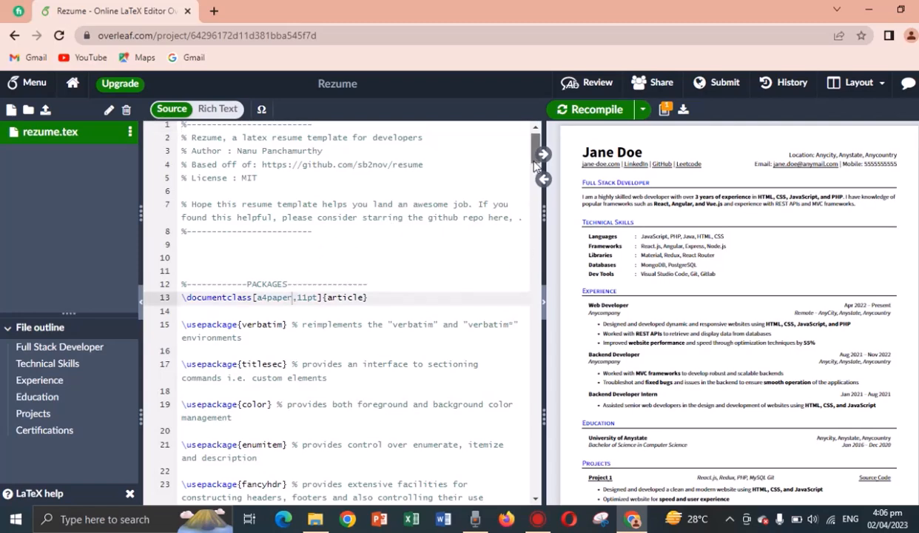
{"action": "scroll", "coordinate": [535, 165], "scroll_direction": "down", "scroll_amount": 8}
{"action": "scroll", "coordinate": [534, 165], "scroll_direction": "up", "scroll_amount": 8}
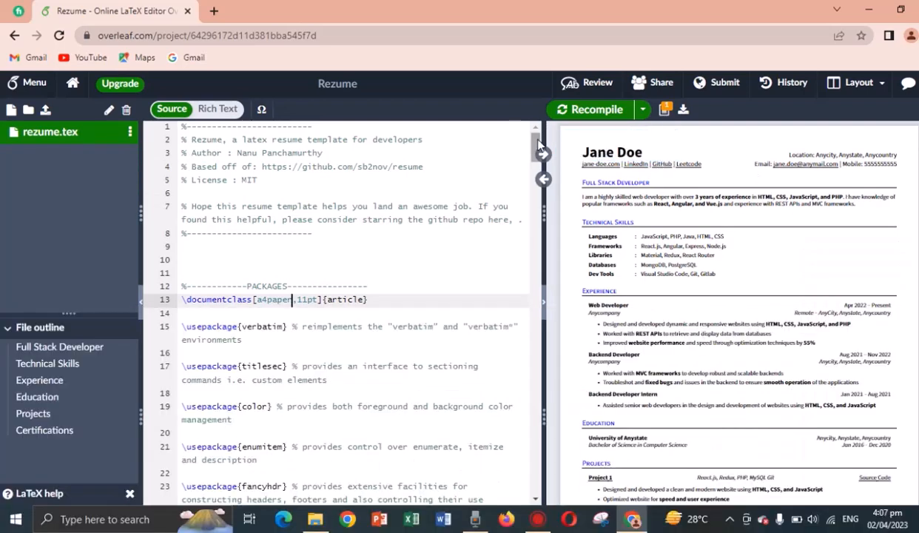
{"action": "mouse_move", "coordinate": [538, 148]}
{"action": "left_mouse_down"}
{"action": "mouse_move", "coordinate": [538, 255]}
{"action": "mouse_move", "coordinate": [538, 145]}
{"action": "left_mouse_up"}
{"action": "scroll", "coordinate": [729, 311], "scroll_direction": "down", "scroll_amount": 1}
{"action": "scroll", "coordinate": [729, 303], "scroll_direction": "down", "scroll_amount": 3}
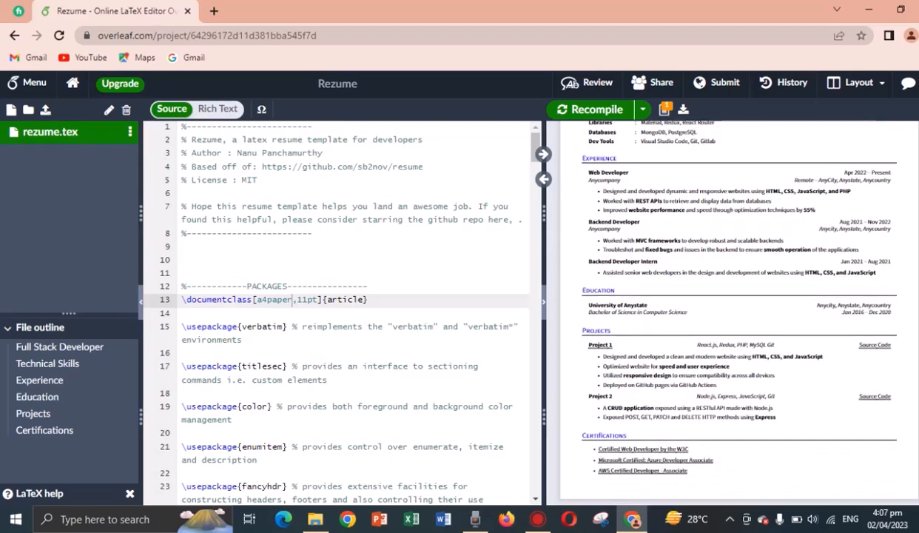
{"action": "scroll", "coordinate": [740, 304], "scroll_direction": "up", "scroll_amount": 4}
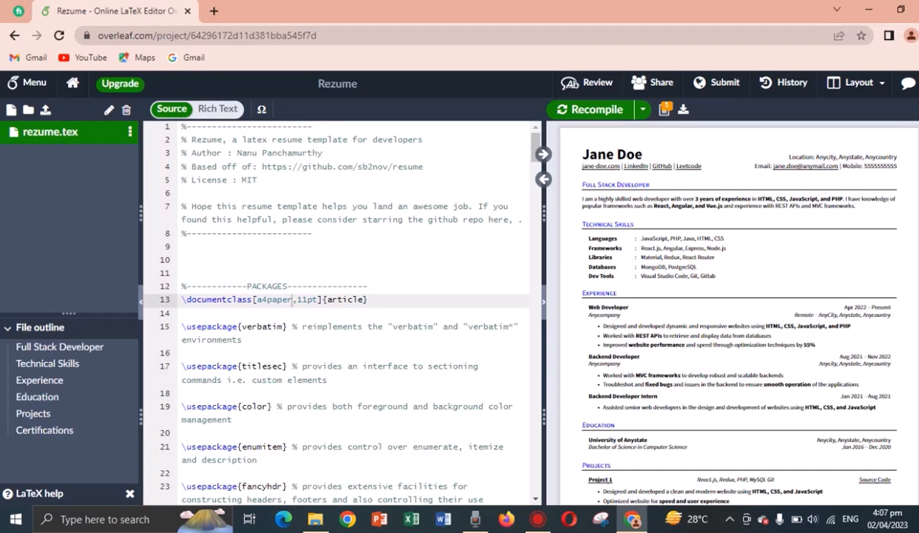
{"action": "mouse_move", "coordinate": [644, 161]}
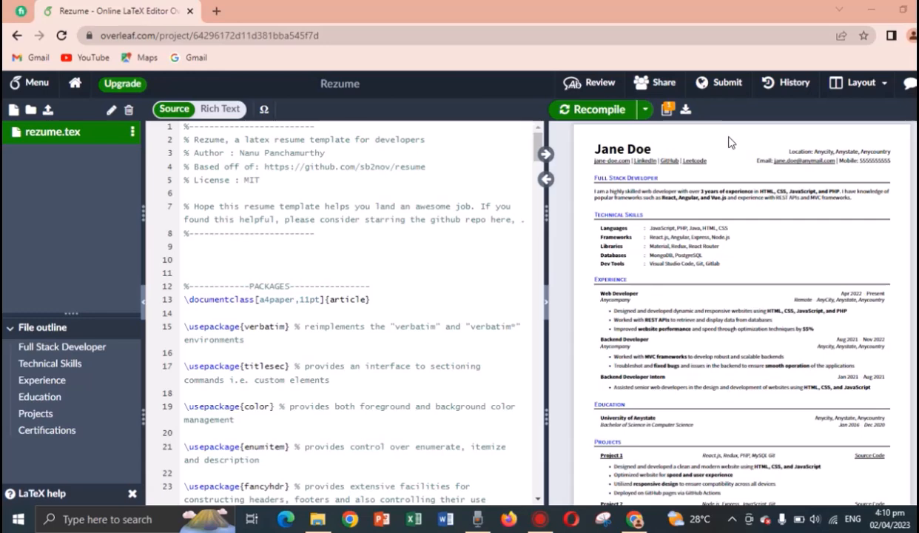
Replace the placeholder name in the résumé header with 'Soft Hacks' and recompile.
{"action": "double_click", "coordinate": [775, 152]}
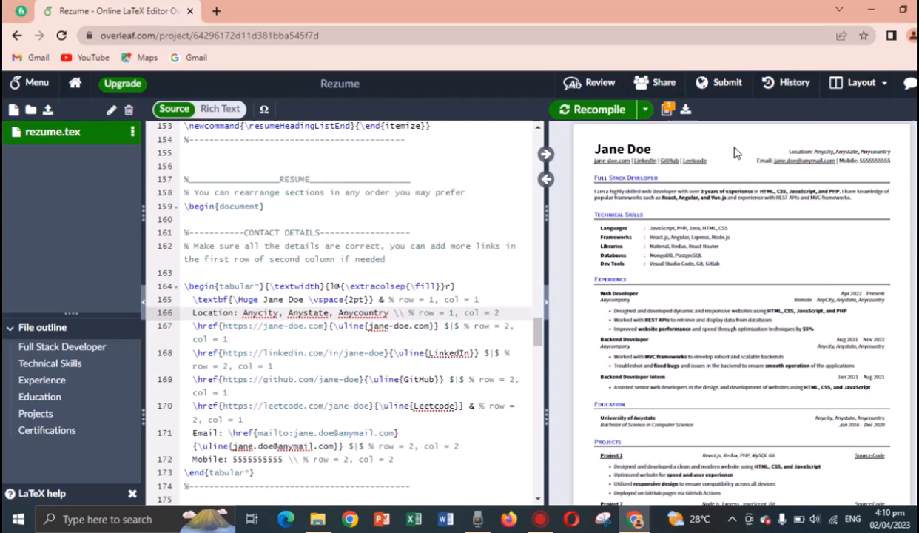
{"action": "double_click", "coordinate": [778, 154]}
{"action": "left_click", "coordinate": [304, 299]}
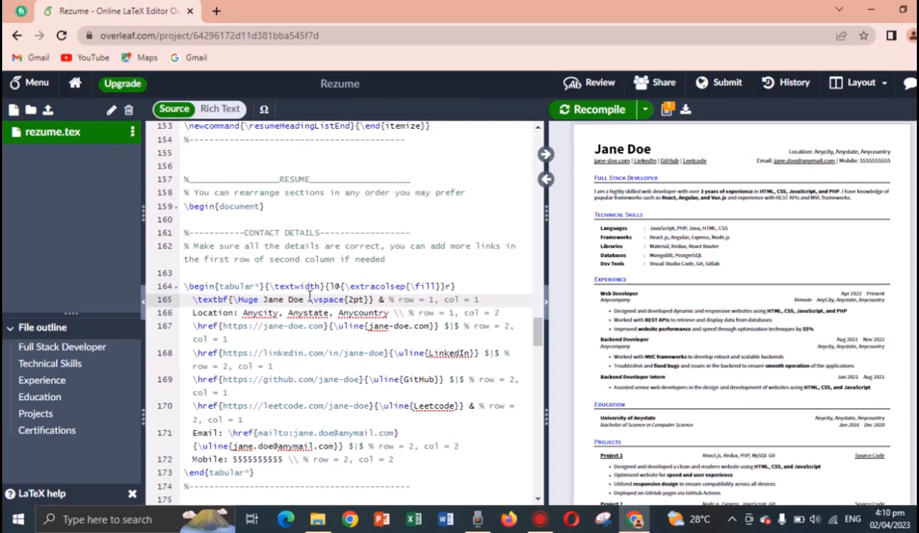
{"action": "key", "text": "BackSpace"}
{"action": "key", "text": "BackSpace"}
{"action": "key", "text": "BackSpace"}
{"action": "key", "text": "BackSpace"}
{"action": "key", "text": "BackSpace"}
{"action": "key", "text": "BackSpace"}
{"action": "key", "text": "BackSpace"}
{"action": "key", "text": "BackSpace"}
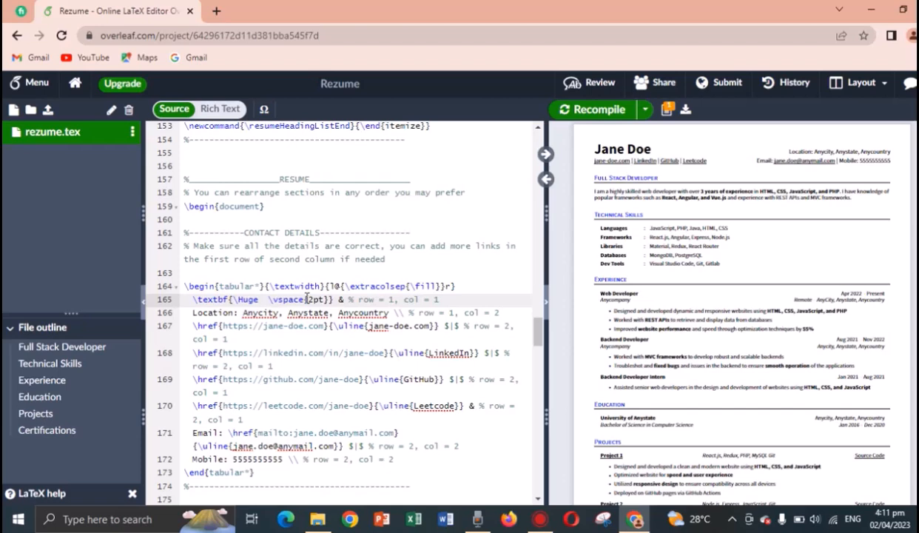
{"action": "type", "text": "Soft "}
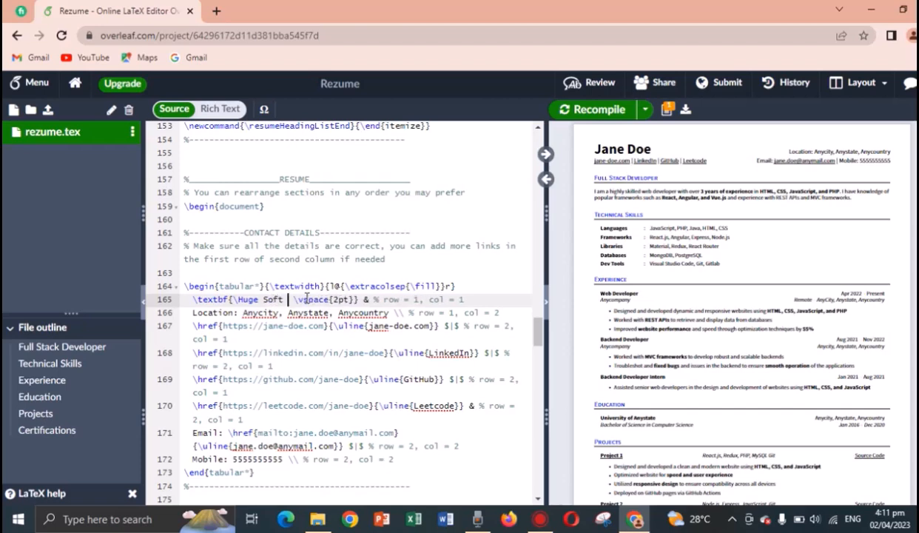
{"action": "type", "text": "Hacks"}
{"action": "key", "text": "ctrl+s"}
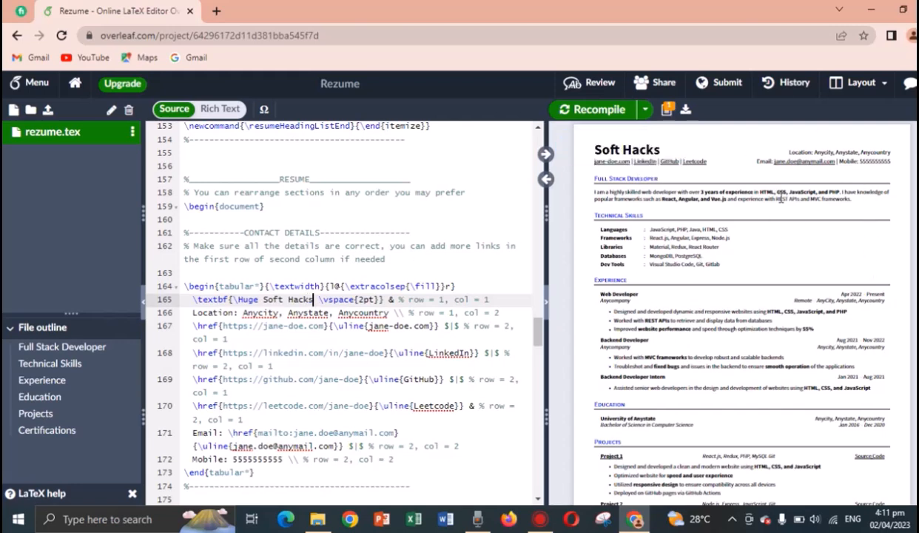
Change the location line from Anycity, Anystate, Anycountry to Multan, Punjab, Pakistan.
{"action": "double_click", "coordinate": [839, 153]}
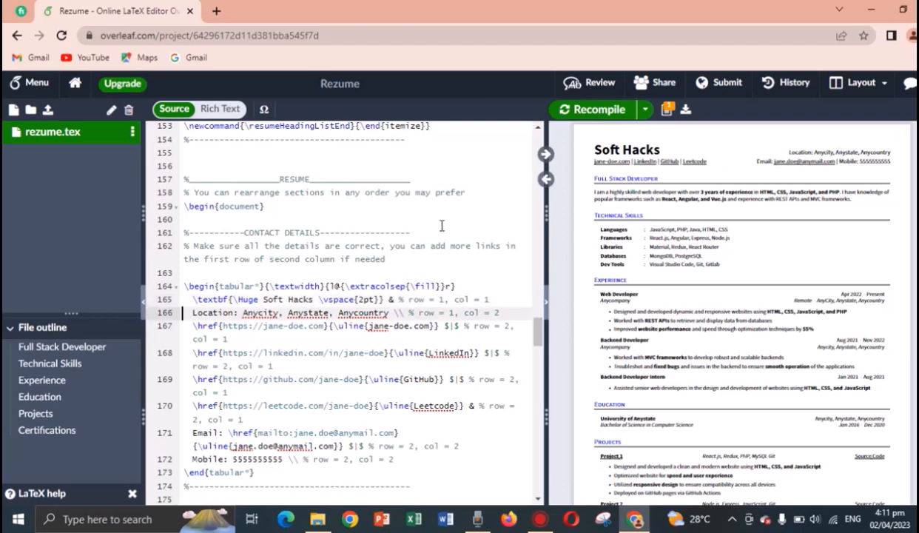
{"action": "left_click", "coordinate": [389, 313]}
{"action": "key", "text": "Left"}
{"action": "key", "text": "Left"}
{"action": "key", "text": "Left"}
{"action": "key", "text": "Left"}
{"action": "key", "text": "Left"}
{"action": "key", "text": "Left"}
{"action": "key", "text": "Left"}
{"action": "key", "text": "Left"}
{"action": "key", "text": "Left"}
{"action": "key", "text": "Left"}
{"action": "key", "text": "Left"}
{"action": "key", "text": "Left"}
{"action": "key", "text": "Left"}
{"action": "key", "text": "Left"}
{"action": "key", "text": "Left"}
{"action": "key", "text": "Left"}
{"action": "key", "text": "Left"}
{"action": "key", "text": "Left"}
{"action": "key", "text": "Left"}
{"action": "key", "text": "Left"}
{"action": "key", "text": "Left"}
{"action": "key", "text": "Left"}
{"action": "key", "text": "Left"}
{"action": "key", "text": "Delete"}
{"action": "key", "text": "BackSpace"}
{"action": "key", "text": "BackSpace"}
{"action": "key", "text": "BackSpace"}
{"action": "key", "text": "BackSpace"}
{"action": "key", "text": "BackSpace"}
{"action": "key", "text": "BackSpace"}
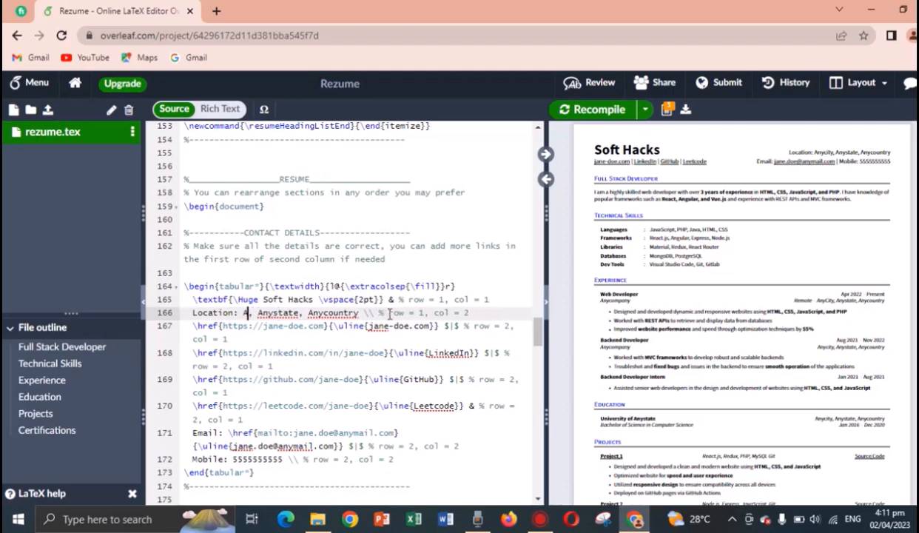
{"action": "type", "text": "Multan"}
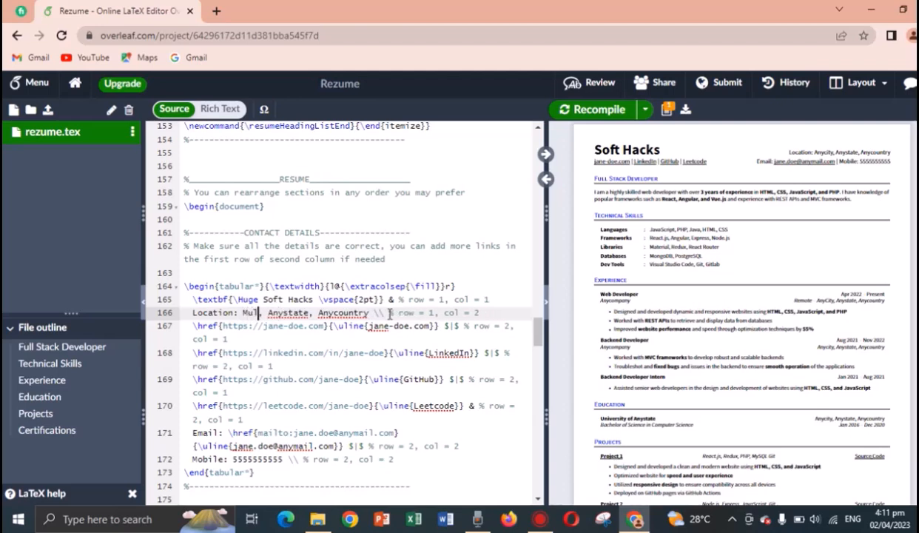
{"action": "key", "text": "Right"}
{"action": "key", "text": "Right"}
{"action": "key", "text": "Right"}
{"action": "key", "text": "Right"}
{"action": "key", "text": "Right"}
{"action": "key", "text": "Right"}
{"action": "key", "text": "Right"}
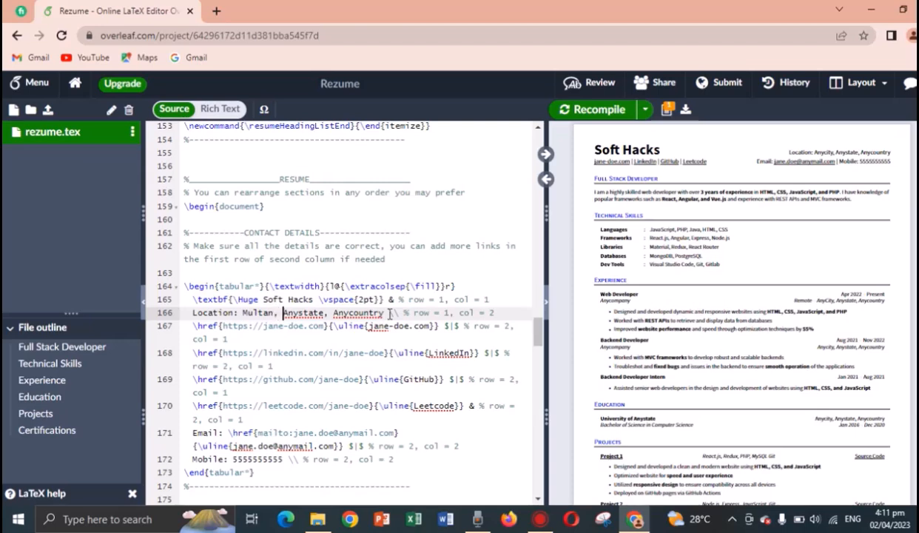
{"action": "key", "text": "Right"}
{"action": "key", "text": "Right"}
{"action": "key", "text": "Right"}
{"action": "key", "text": "BackSpace"}
{"action": "key", "text": "BackSpace"}
{"action": "key", "text": "BackSpace"}
{"action": "key", "text": "BackSpace"}
{"action": "key", "text": "BackSpace"}
{"action": "key", "text": "BackSpace"}
{"action": "key", "text": "BackSpace"}
{"action": "key", "text": "BackSpace"}
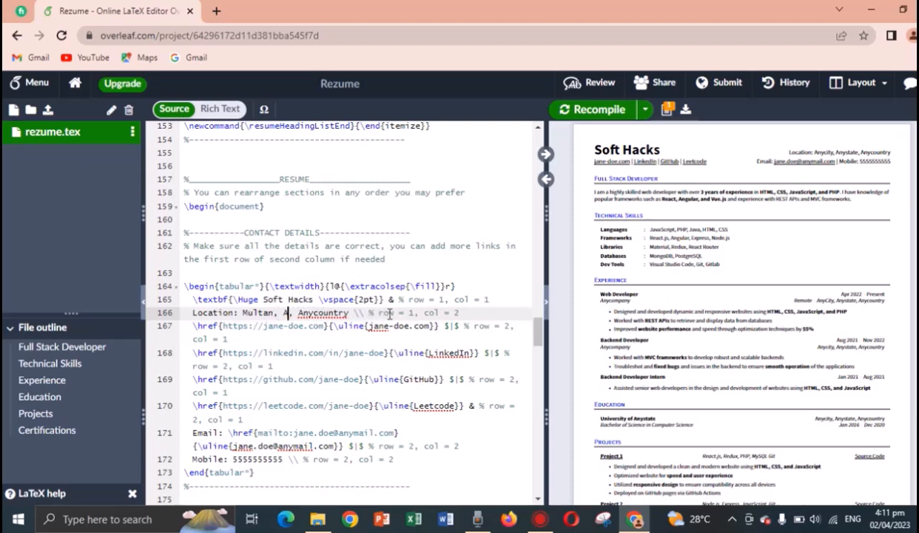
{"action": "type", "text": "Punjab"}
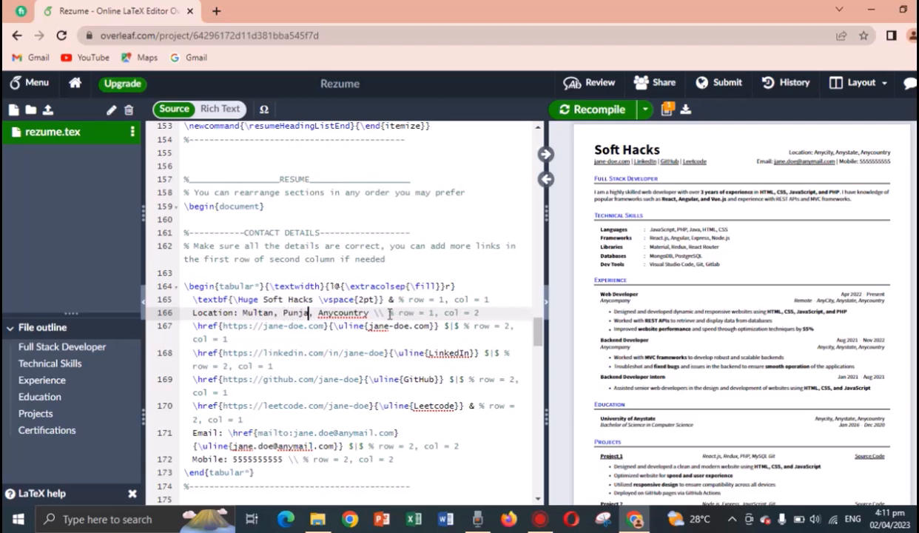
{"action": "left_click", "coordinate": [374, 313]}
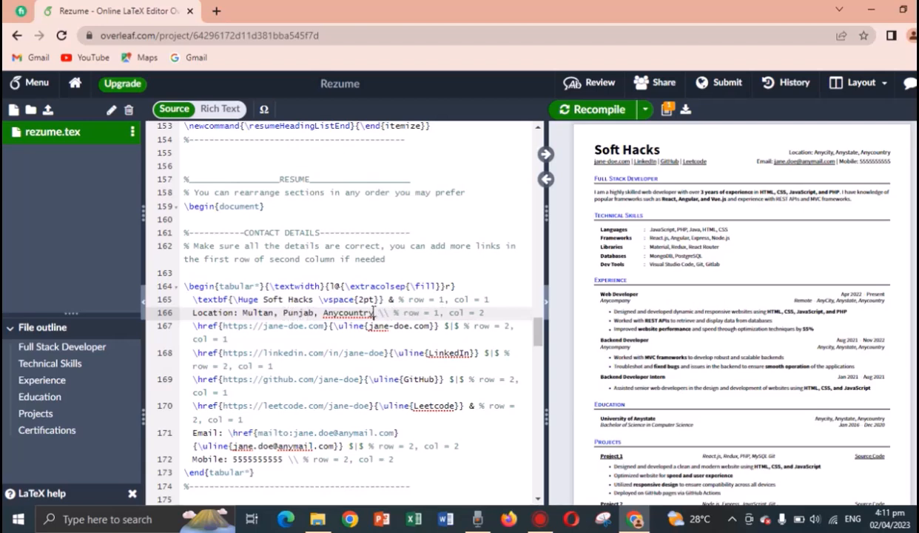
{"action": "key", "text": "BackSpace"}
{"action": "key", "text": "BackSpace"}
{"action": "key", "text": "BackSpace"}
{"action": "key", "text": "BackSpace"}
{"action": "key", "text": "BackSpace"}
{"action": "key", "text": "BackSpace"}
{"action": "key", "text": "BackSpace"}
{"action": "key", "text": "BackSpace"}
{"action": "key", "text": "BackSpace"}
{"action": "key", "text": "BackSpace"}
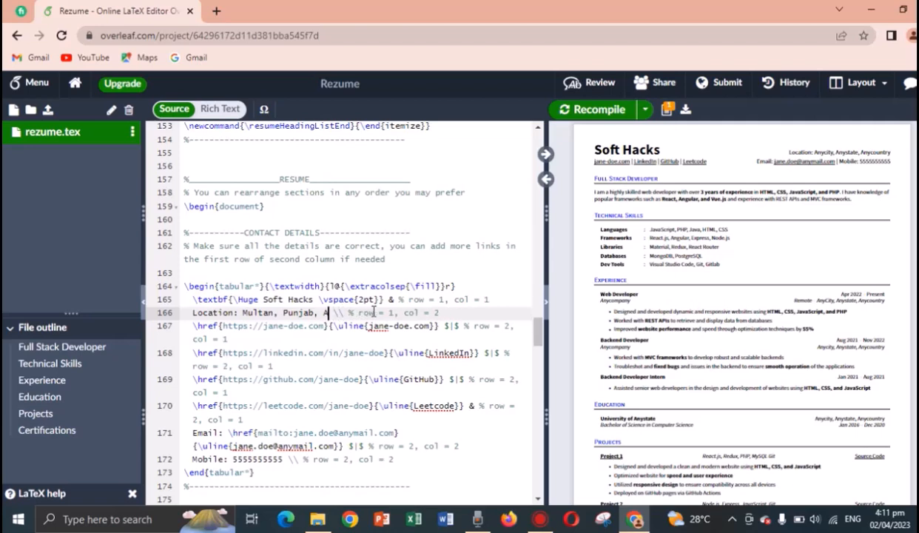
{"action": "type", "text": "Pakistan"}
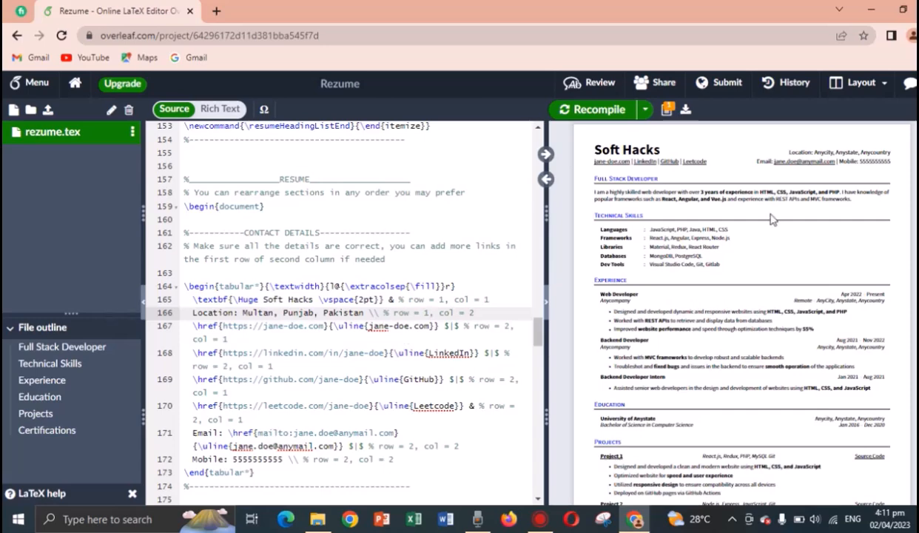
{"action": "left_click", "coordinate": [804, 167]}
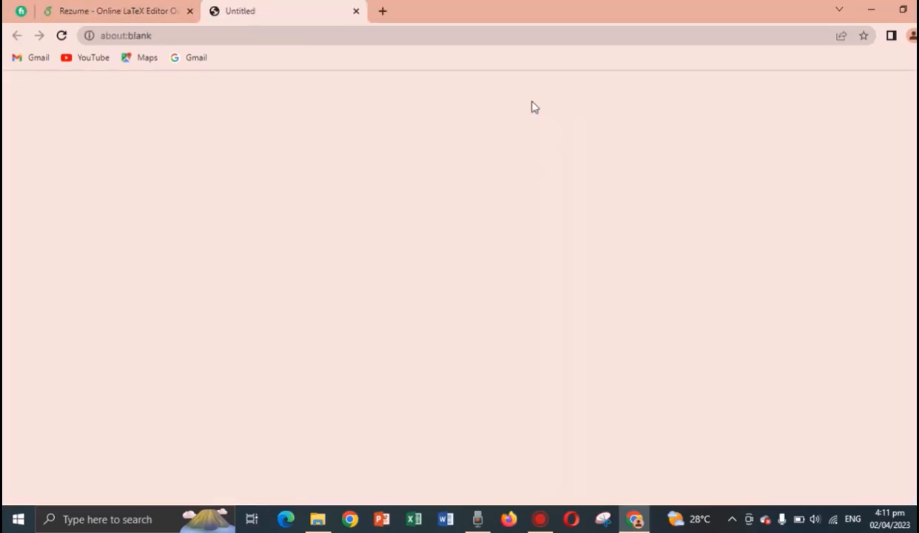
Close the stray tab and Mail app, point the mailto link at the user's Gmail address, and recompile.
{"action": "left_click", "coordinate": [356, 11]}
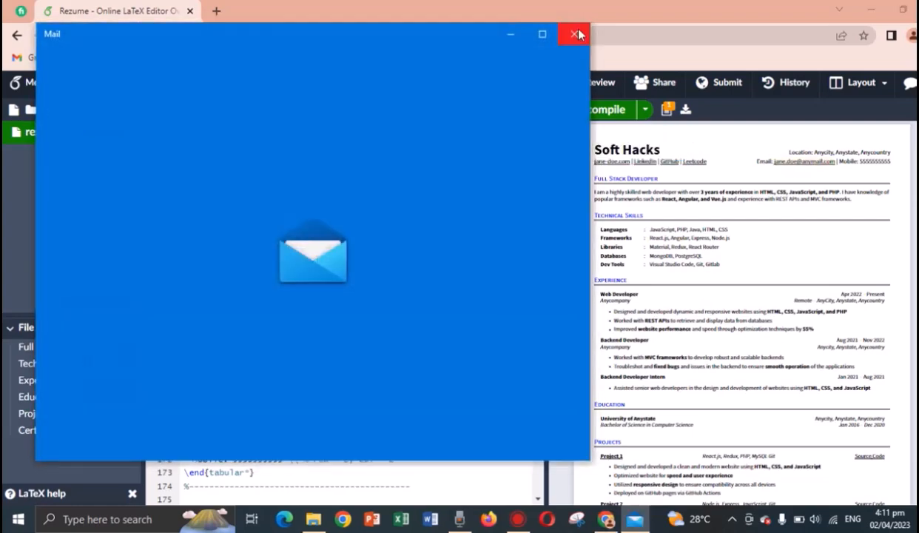
{"action": "left_click", "coordinate": [576, 34]}
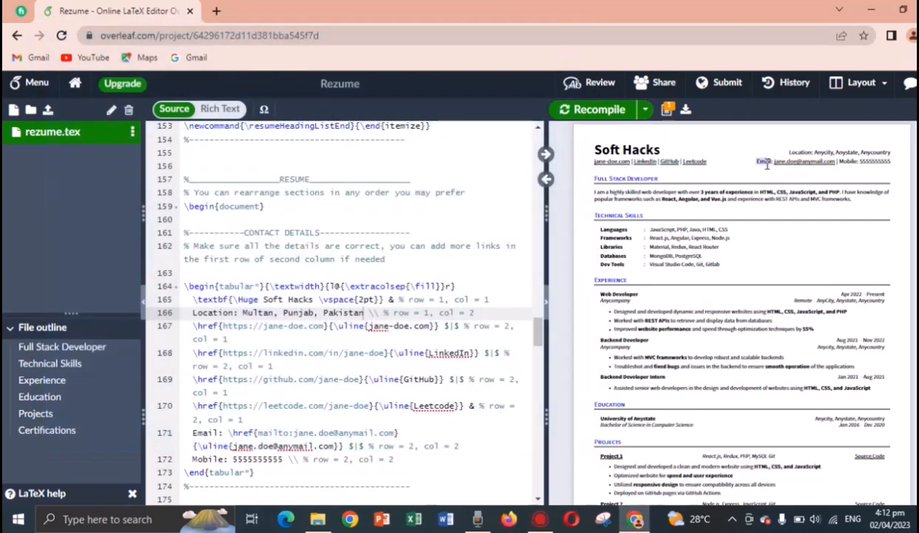
{"action": "double_click", "coordinate": [743, 160]}
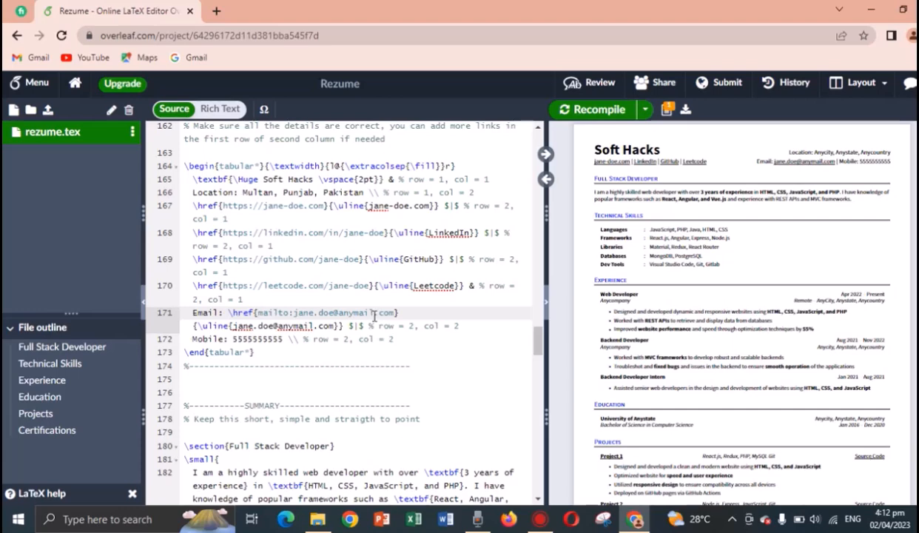
{"action": "left_click_drag", "start_coordinate": [374, 313], "coordinate": [259, 313]}
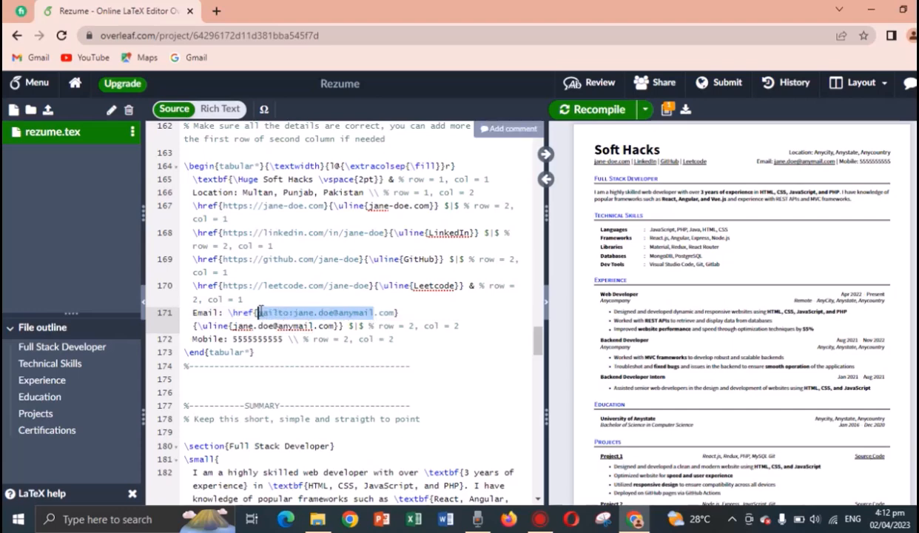
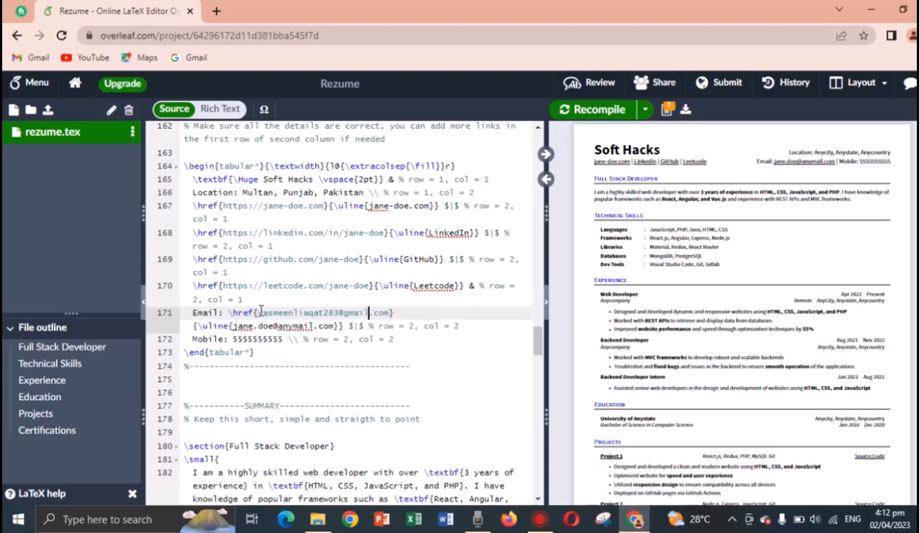
{"action": "left_click", "coordinate": [346, 315]}
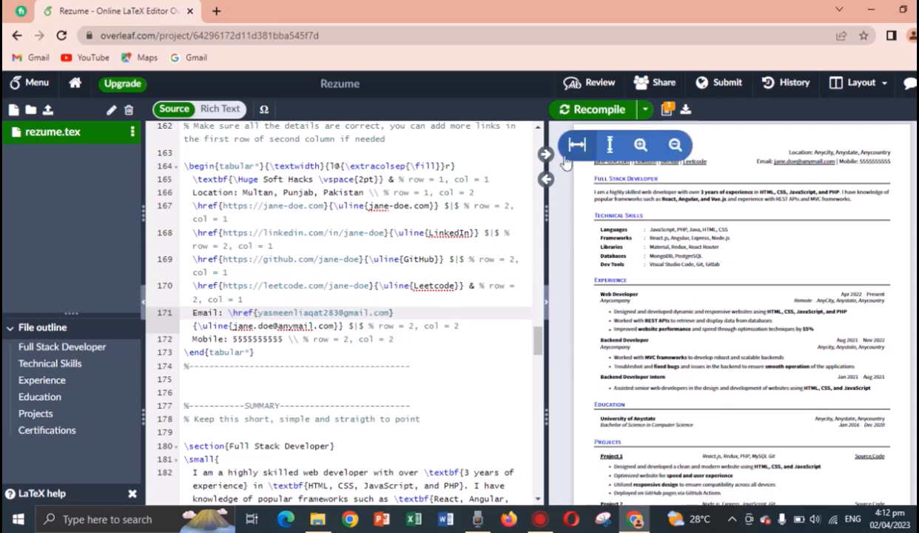
{"action": "left_click", "coordinate": [595, 115]}
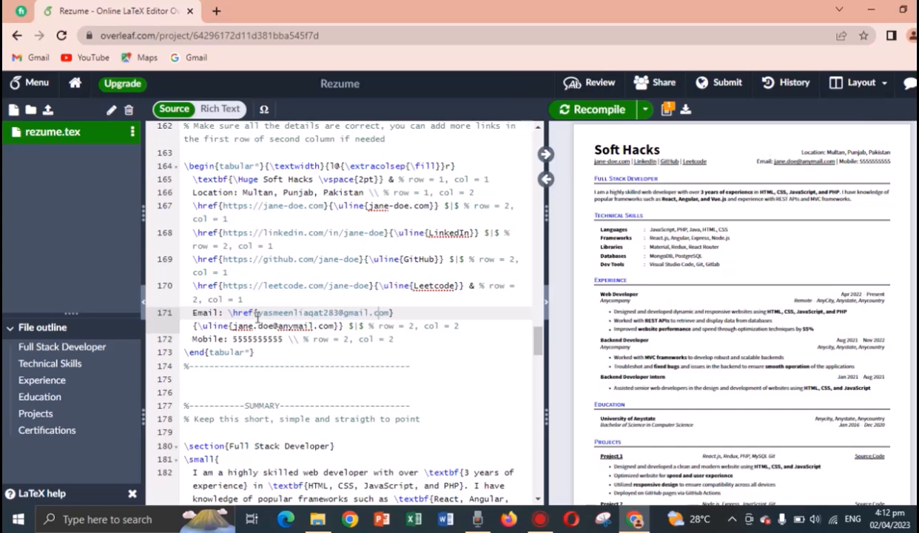
Paste the user's new email over the displayed email text and recompile.
{"action": "left_click", "coordinate": [311, 326]}
{"action": "key", "text": "shift+Left"}
{"action": "key", "text": "shift+Left"}
{"action": "key", "text": "shift+Left"}
{"action": "key", "text": "shift+Left"}
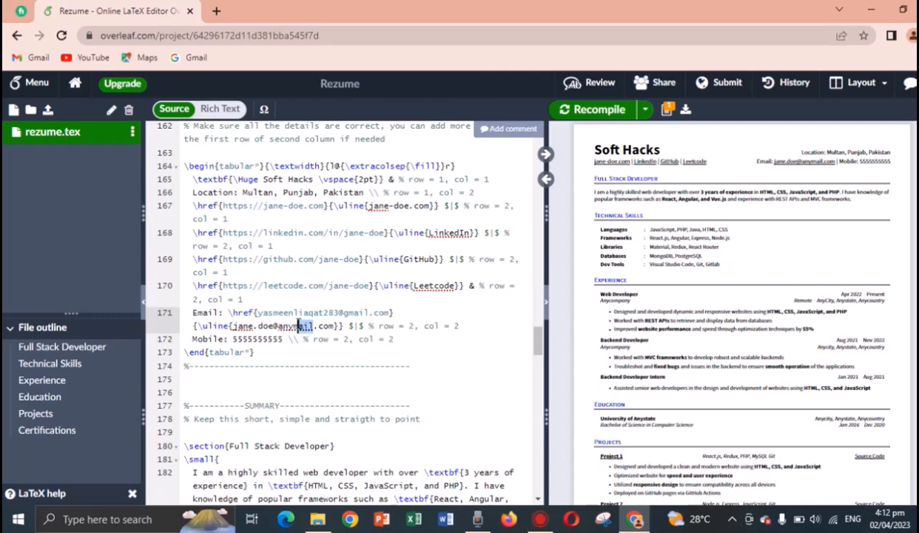
{"action": "left_click_drag", "start_coordinate": [390, 312], "coordinate": [260, 307]}
{"action": "key", "text": "ctrl+c"}
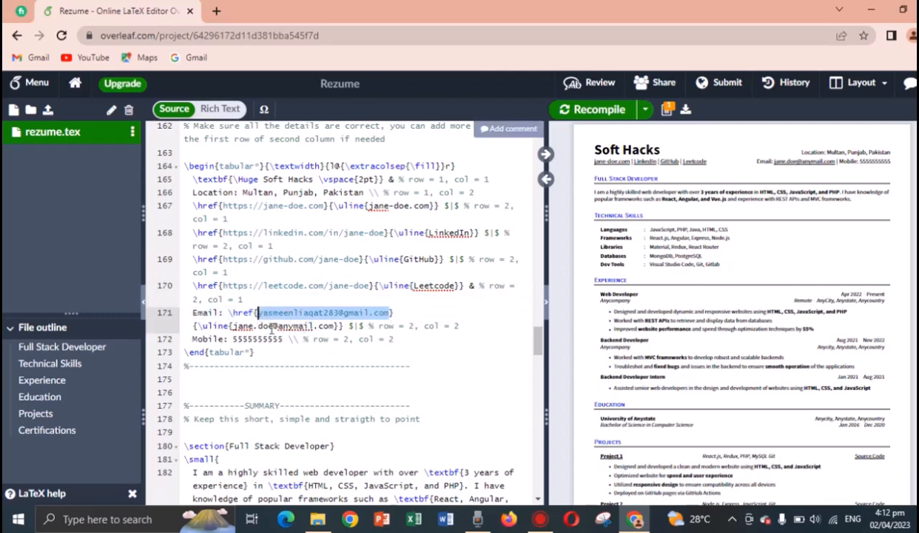
{"action": "left_click", "coordinate": [334, 326]}
{"action": "left_click_drag", "start_coordinate": [333, 325], "coordinate": [231, 325]}
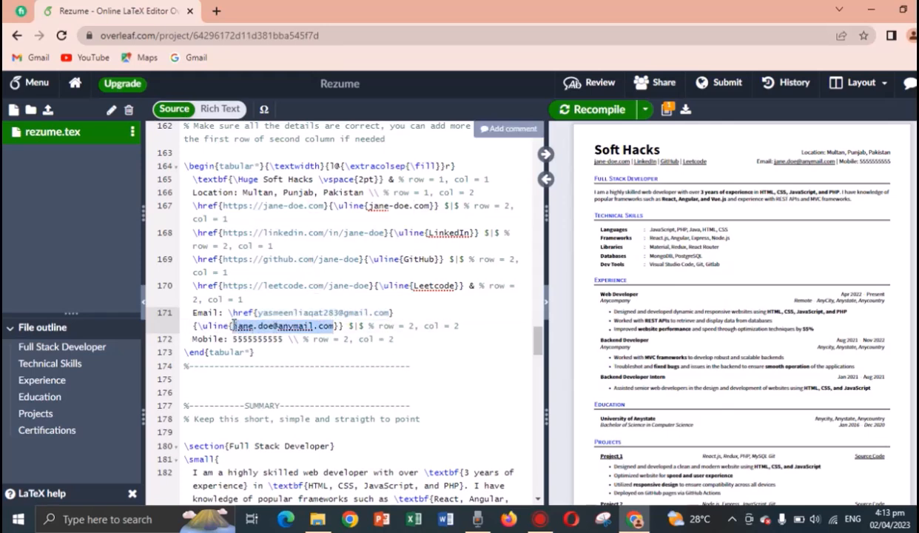
{"action": "key", "text": "ctrl+v"}
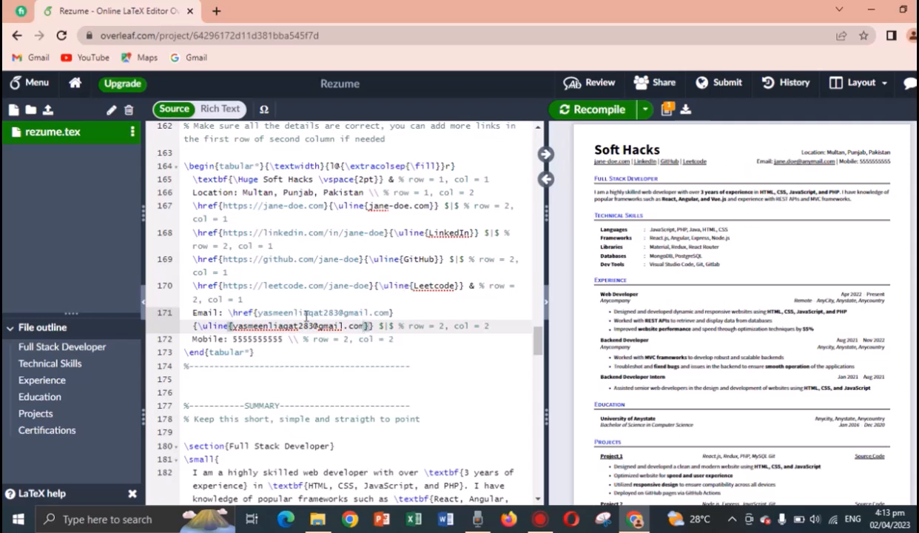
{"action": "left_click", "coordinate": [599, 110]}
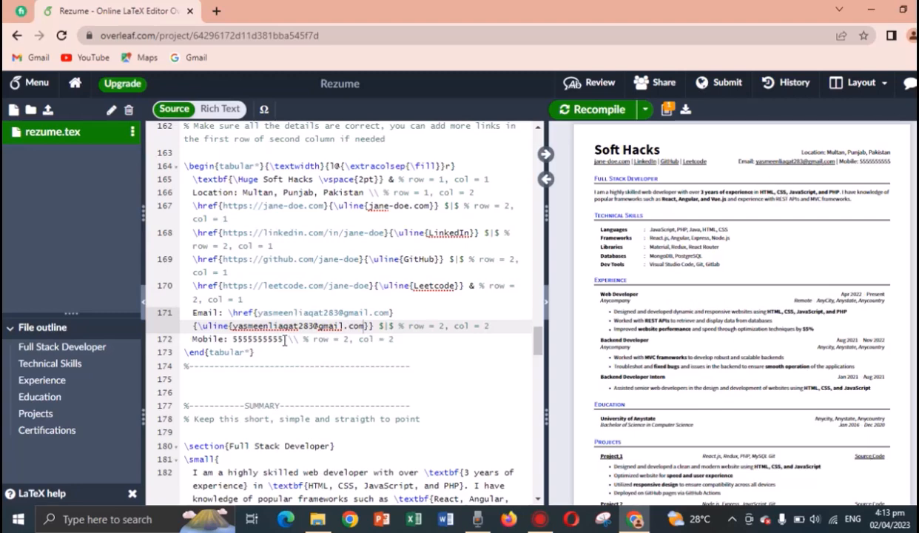
Replace the placeholder mobile number with the user's own number and recompile.
{"action": "left_click_drag", "start_coordinate": [284, 339], "coordinate": [232, 339]}
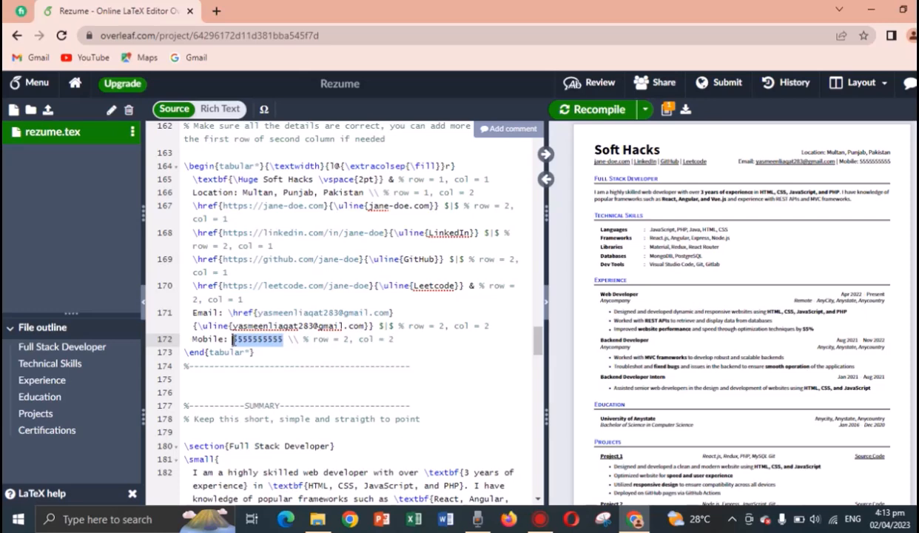
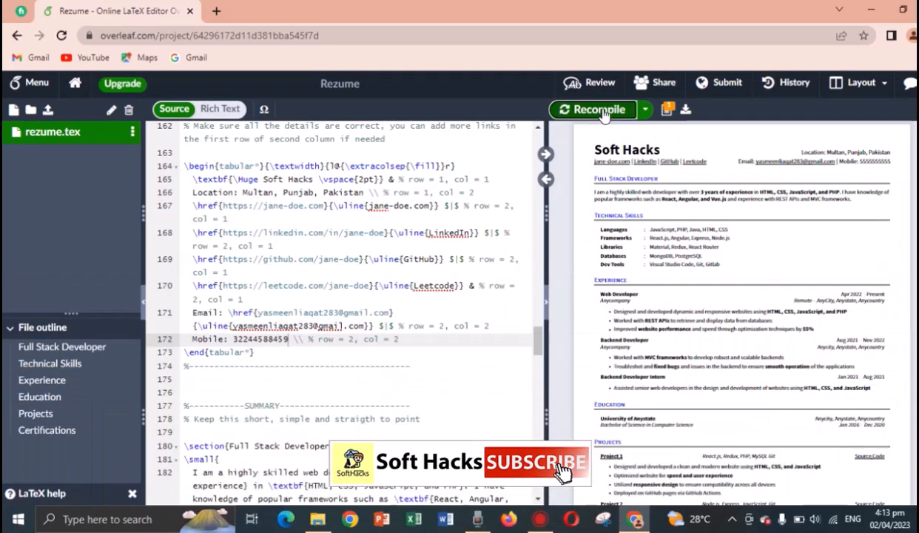
{"action": "left_click", "coordinate": [600, 110]}
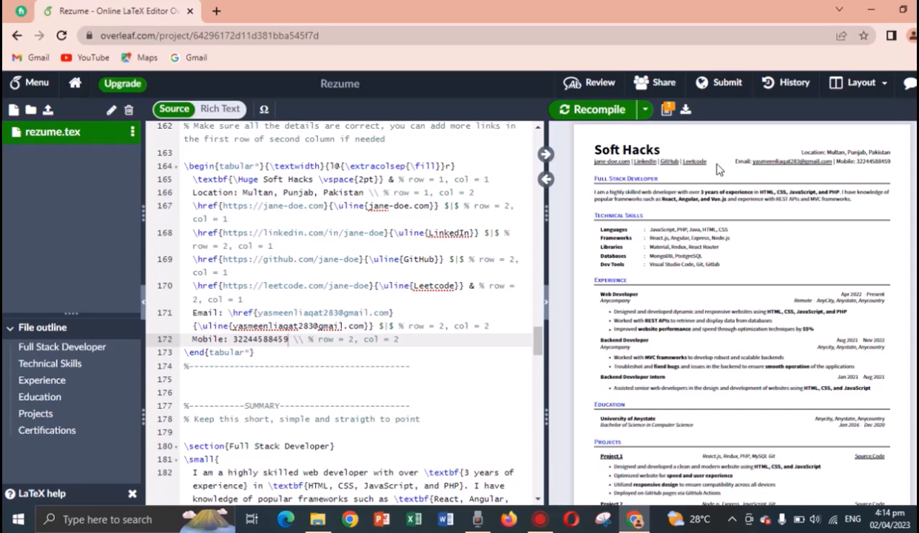
Relabel the first header link from jane-doe.com to Facebook and recompile the preview.
{"action": "left_click", "coordinate": [706, 166]}
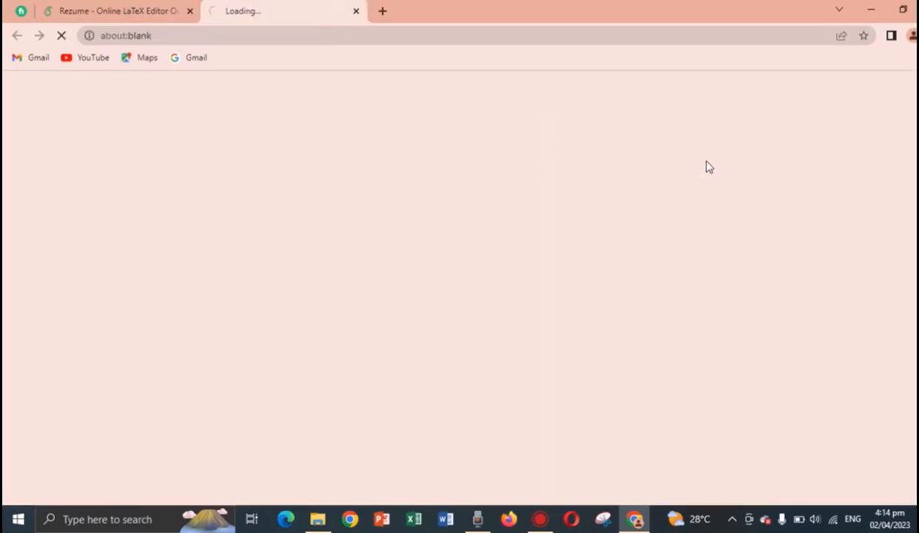
{"action": "left_click", "coordinate": [356, 12]}
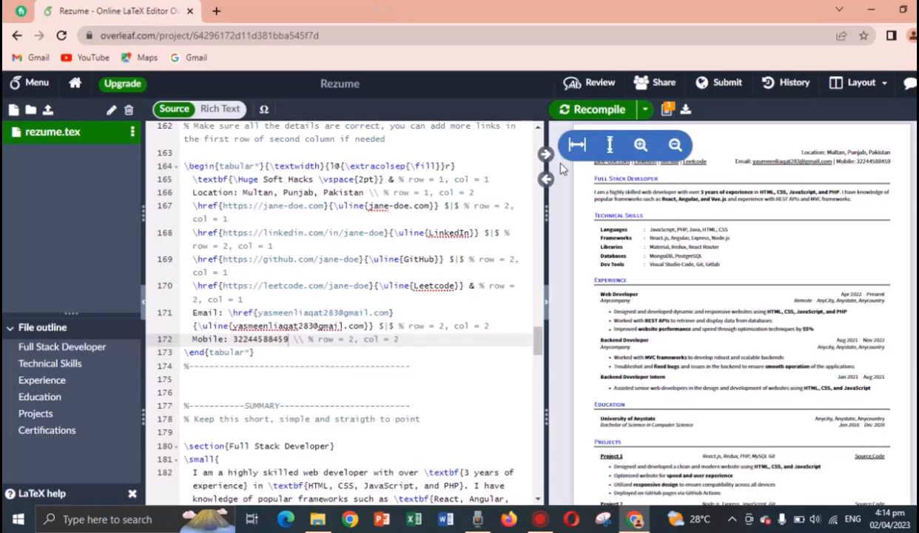
{"action": "double_click", "coordinate": [713, 168]}
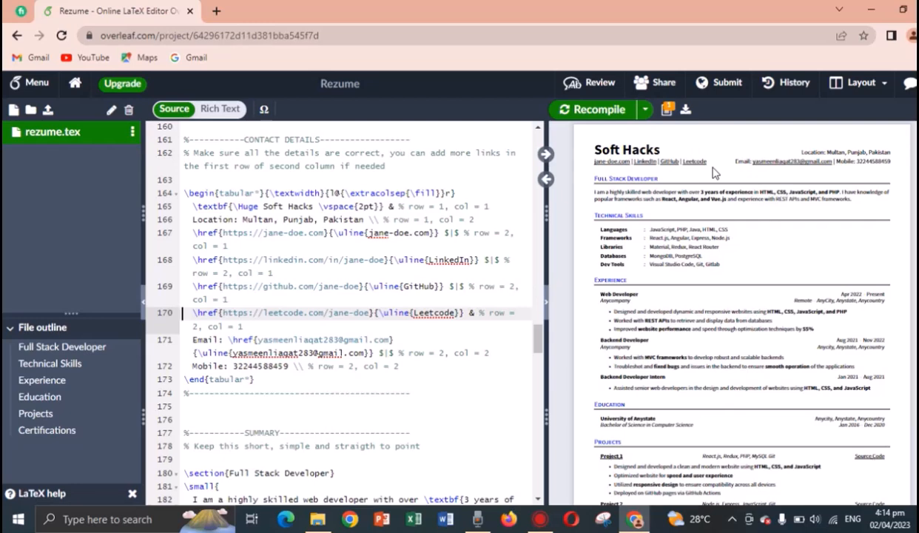
{"action": "left_click", "coordinate": [198, 259]}
{"action": "left_click_drag", "start_coordinate": [197, 260], "coordinate": [478, 259]}
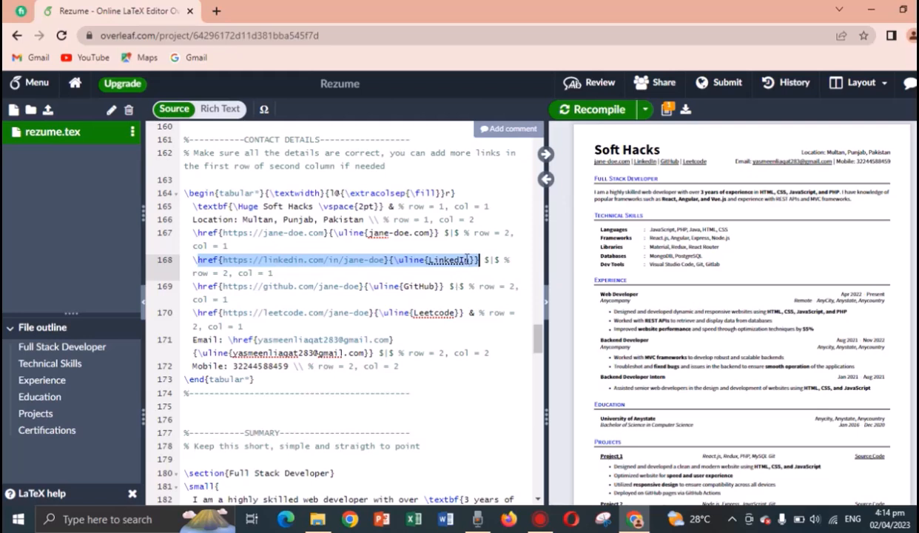
{"action": "left_click", "coordinate": [467, 259]}
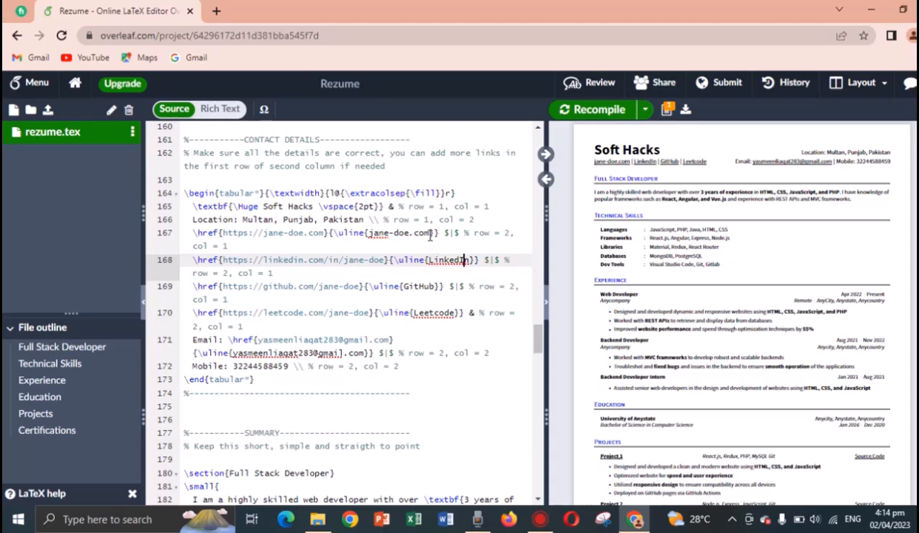
{"action": "left_click_drag", "start_coordinate": [429, 233], "coordinate": [368, 232]}
{"action": "type", "text": "Facebook"}
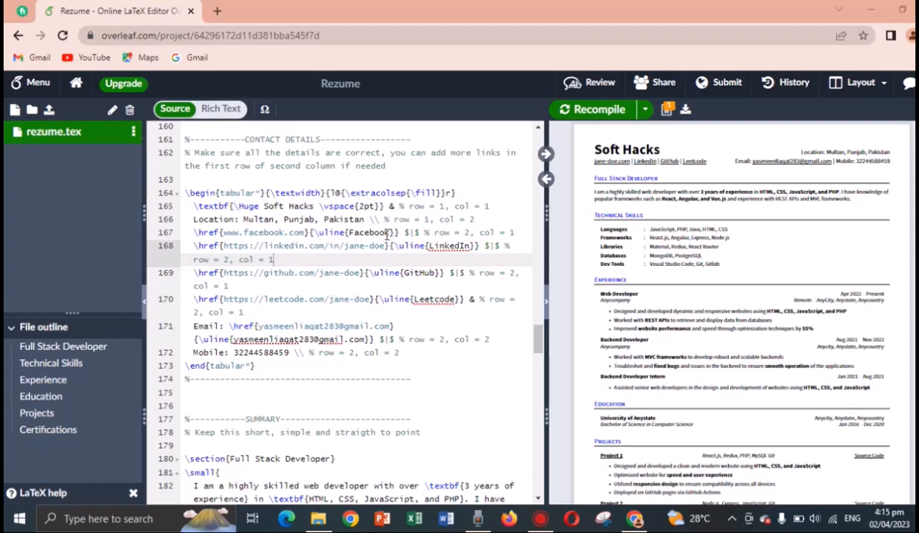
{"action": "left_click", "coordinate": [385, 232]}
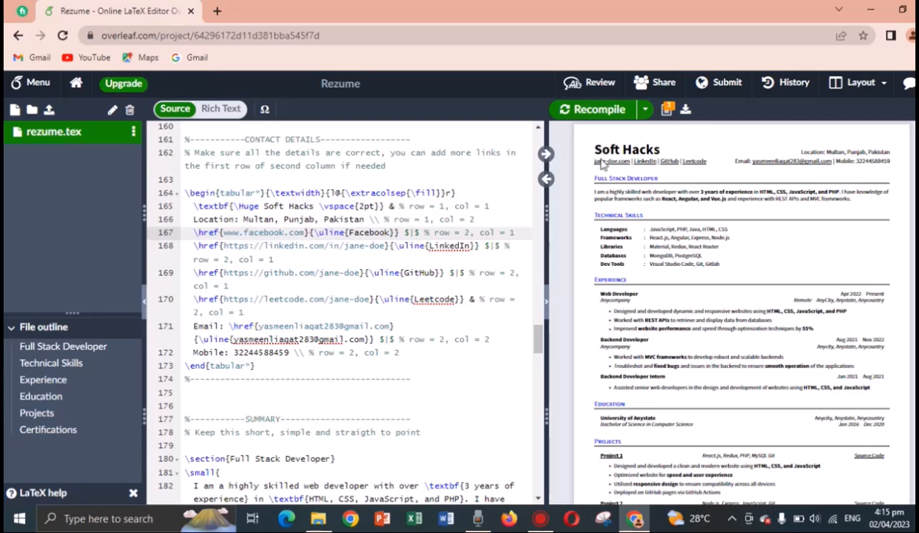
{"action": "left_click", "coordinate": [605, 111]}
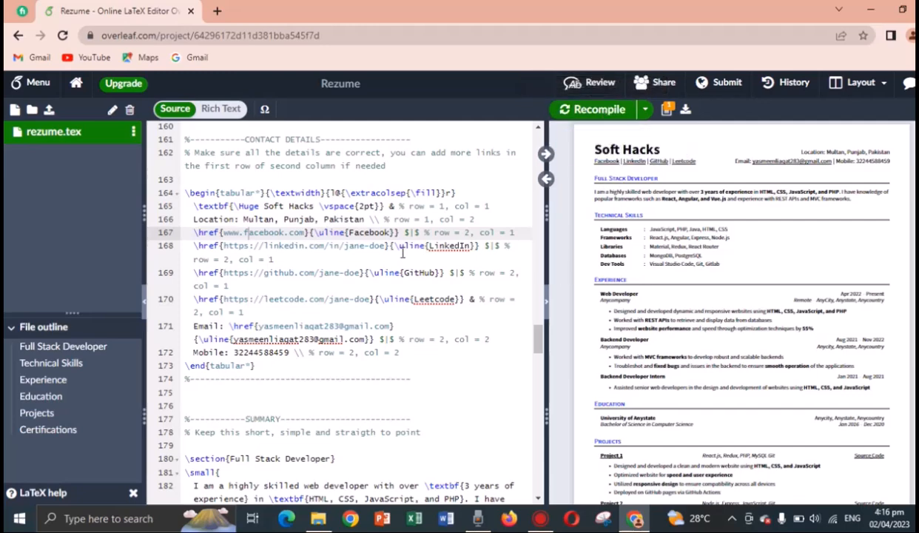
Retitle the Full Stack Developer section heading as 'Introduction' and recompile.
{"action": "double_click", "coordinate": [650, 191]}
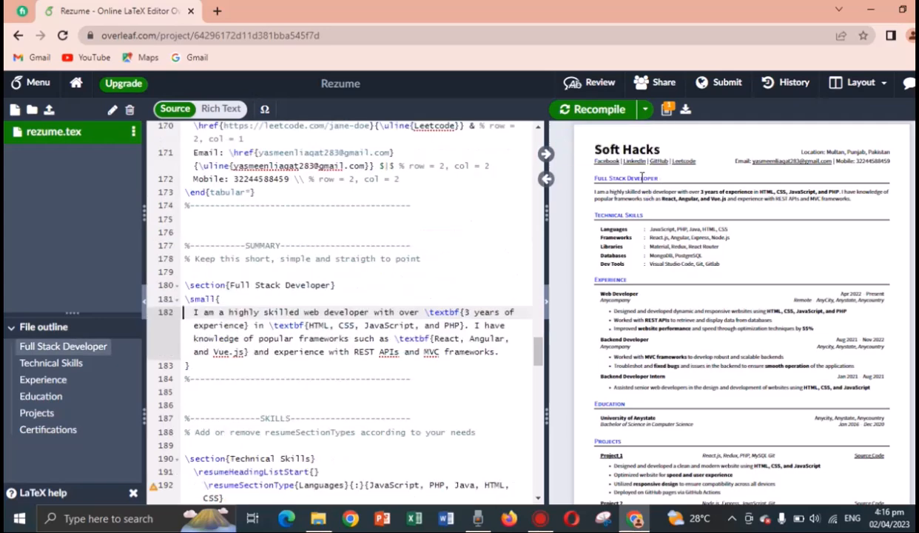
{"action": "left_click_drag", "start_coordinate": [335, 285], "coordinate": [229, 288]}
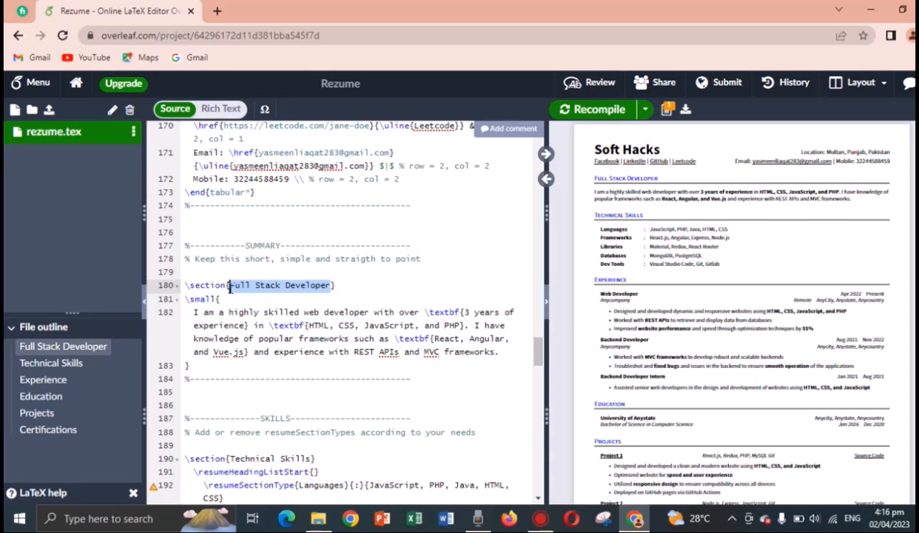
{"action": "type", "text": "introdu"}
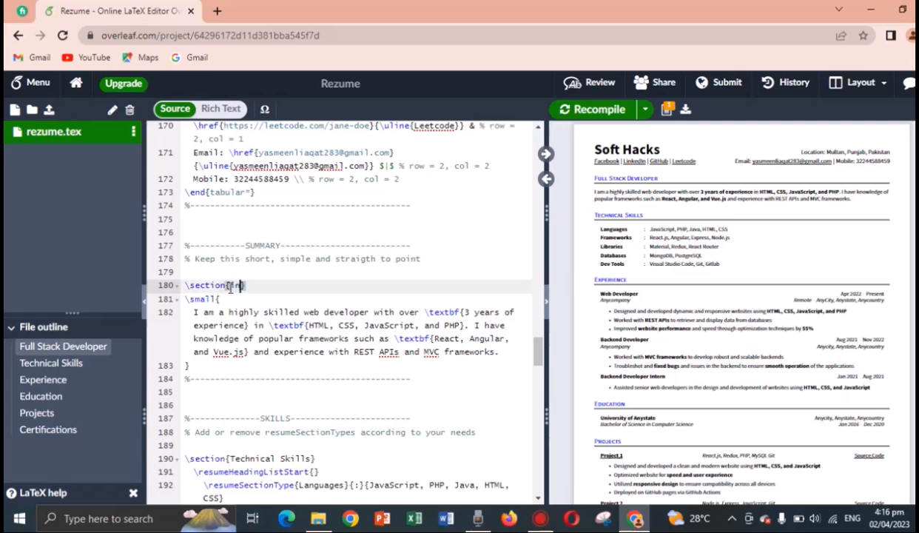
{"action": "type", "text": "ction"}
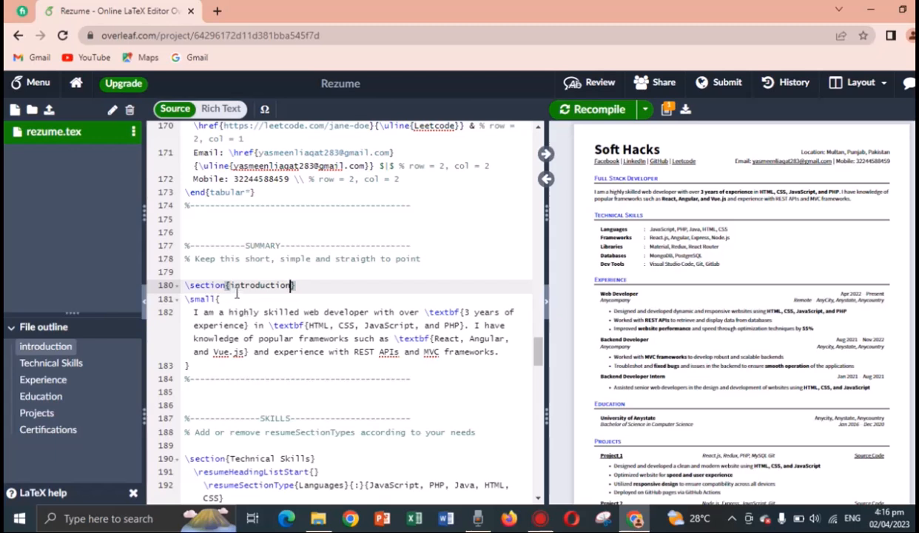
{"action": "left_click", "coordinate": [235, 286]}
{"action": "key", "text": "BackSpace"}
{"action": "type", "text": "I"}
{"action": "left_click", "coordinate": [294, 338]}
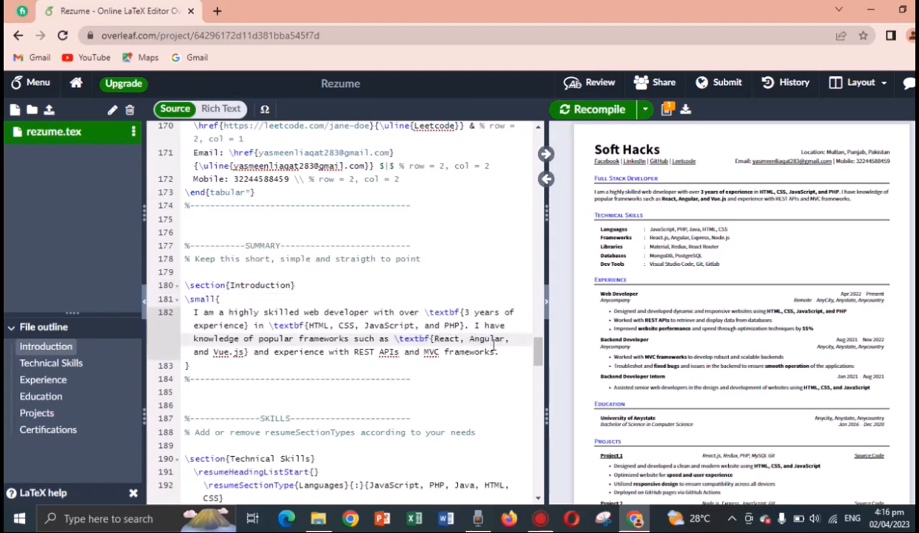
{"action": "left_click_drag", "start_coordinate": [496, 352], "coordinate": [188, 312]}
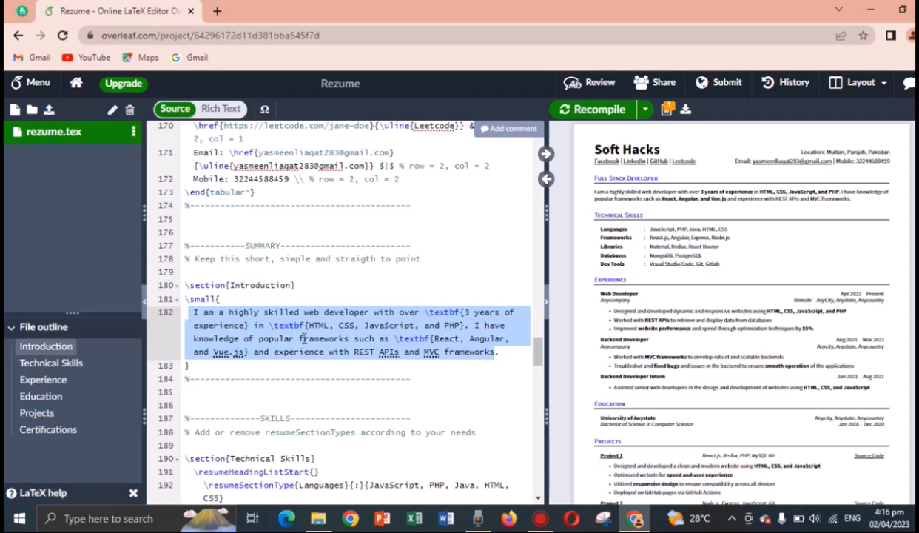
{"action": "left_click", "coordinate": [364, 326]}
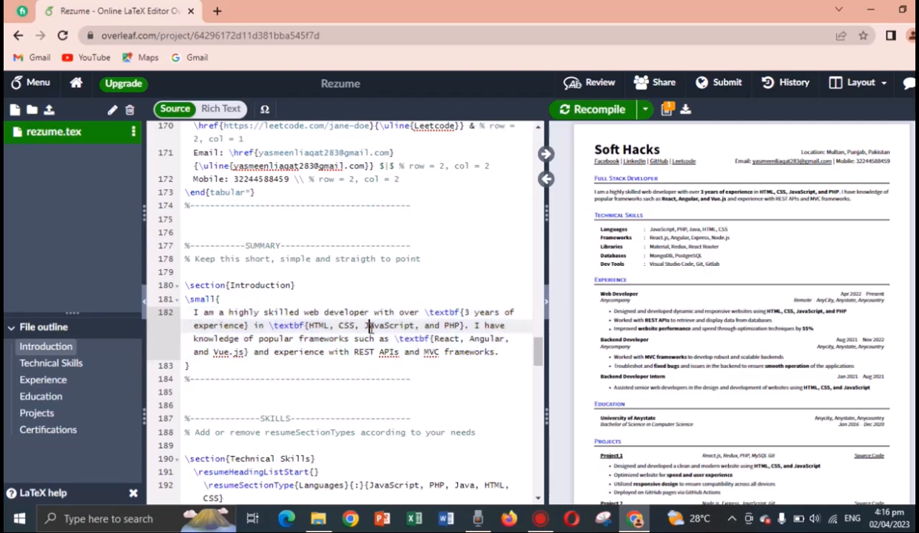
{"action": "left_click", "coordinate": [601, 112]}
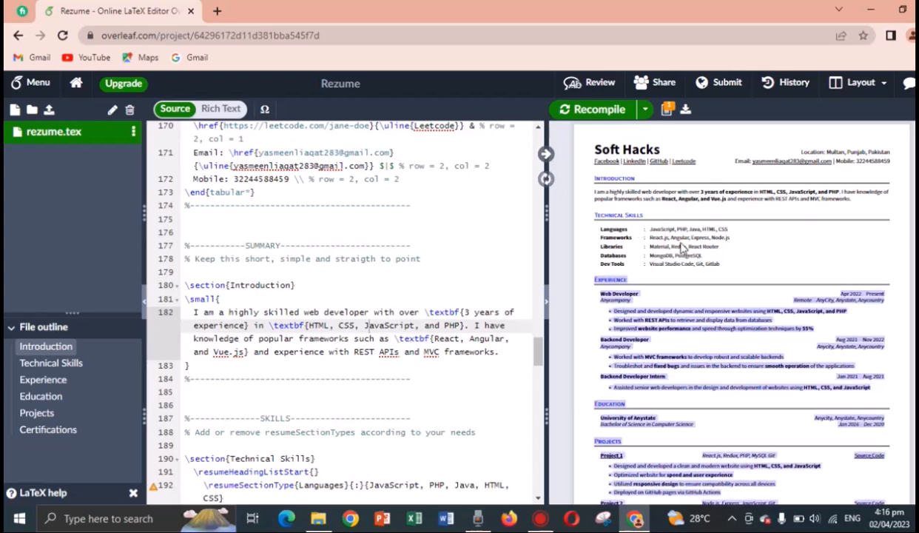
{"action": "double_click", "coordinate": [682, 248]}
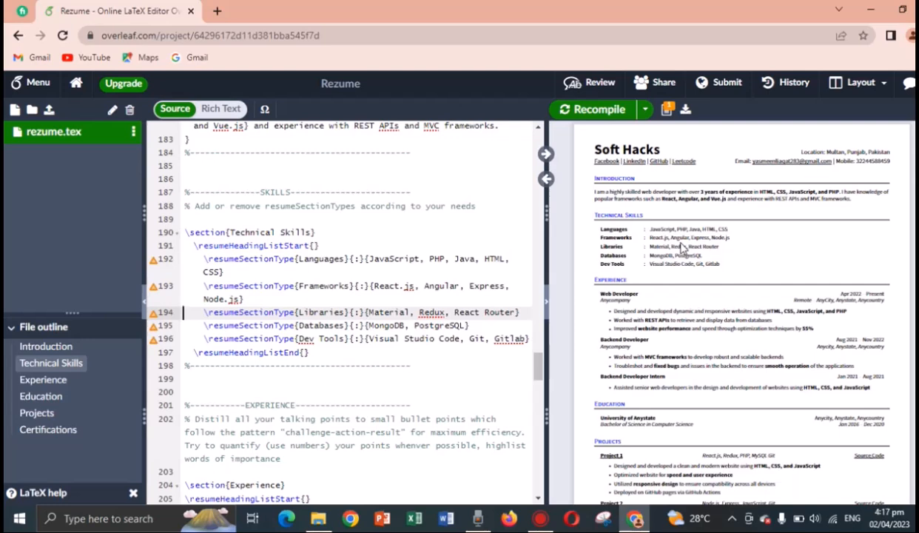
Jump from the preview to the Web Developer entry on line 206 and select its title.
{"action": "left_click", "coordinate": [300, 232]}
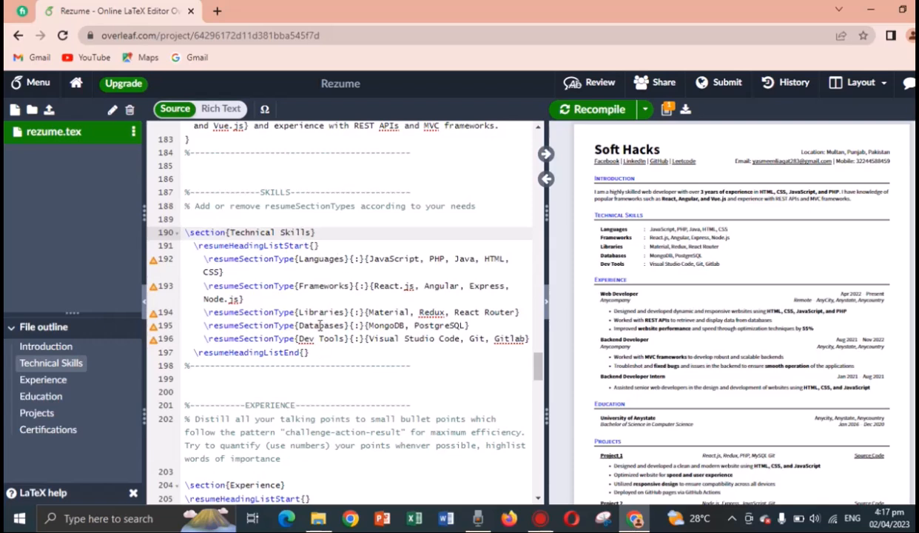
{"action": "left_click", "coordinate": [323, 326]}
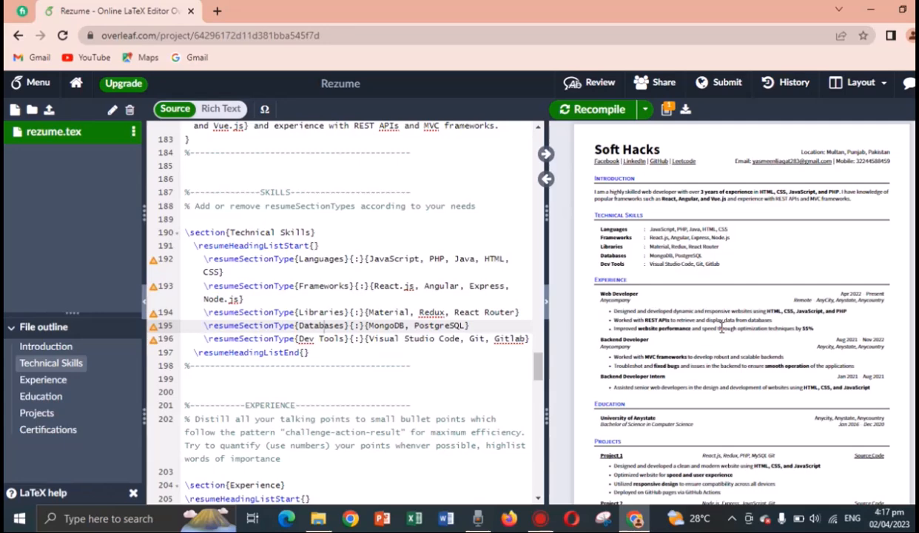
{"action": "double_click", "coordinate": [628, 295]}
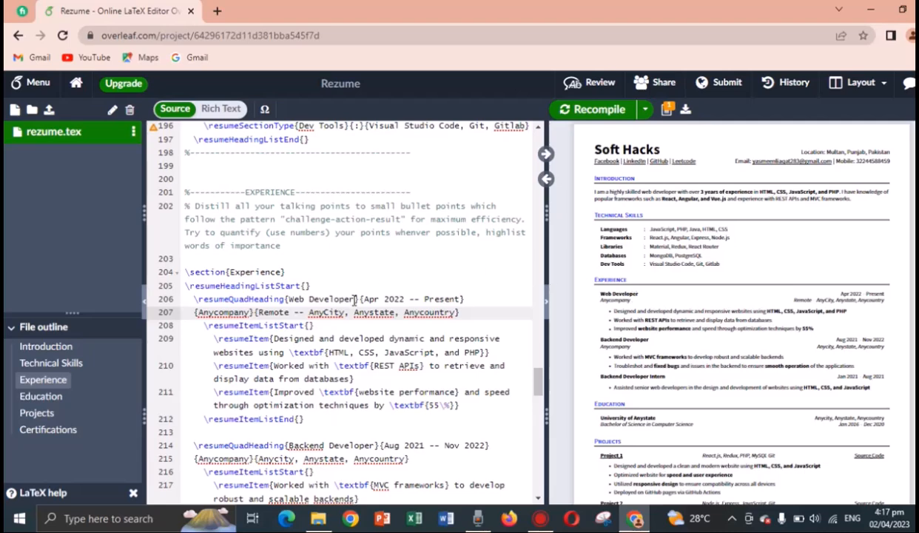
{"action": "left_click", "coordinate": [354, 299]}
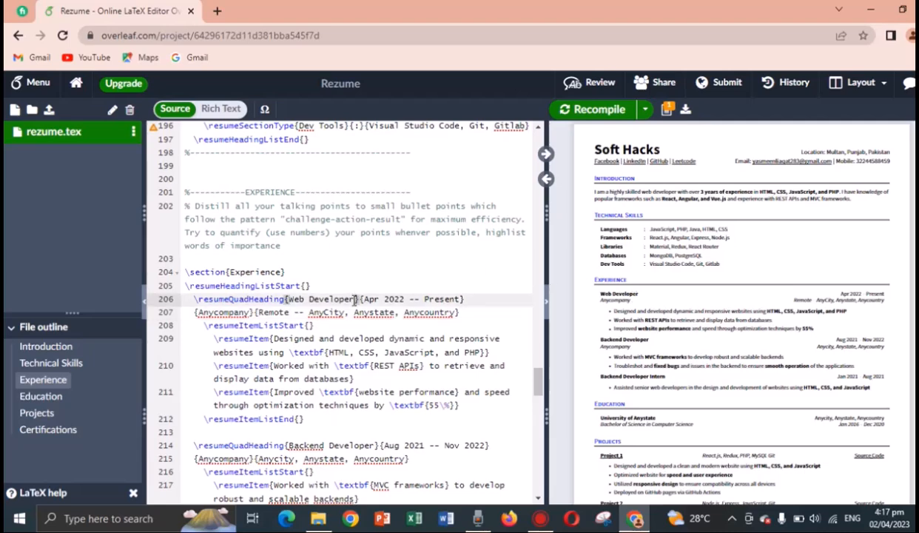
{"action": "left_click_drag", "start_coordinate": [354, 299], "coordinate": [290, 299]}
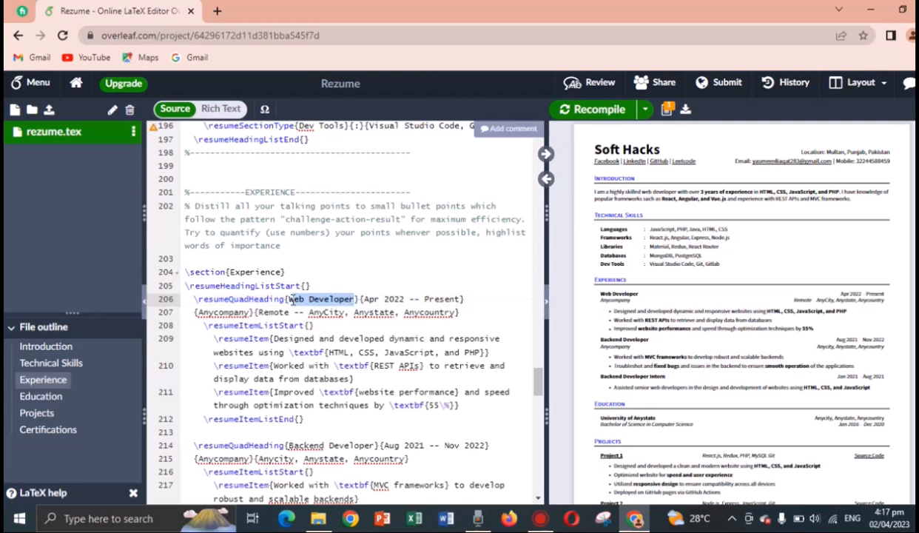
Change the first Experience entry's job title on line 206 to 'Lecturer'.
{"action": "type", "text": "Lectue"}
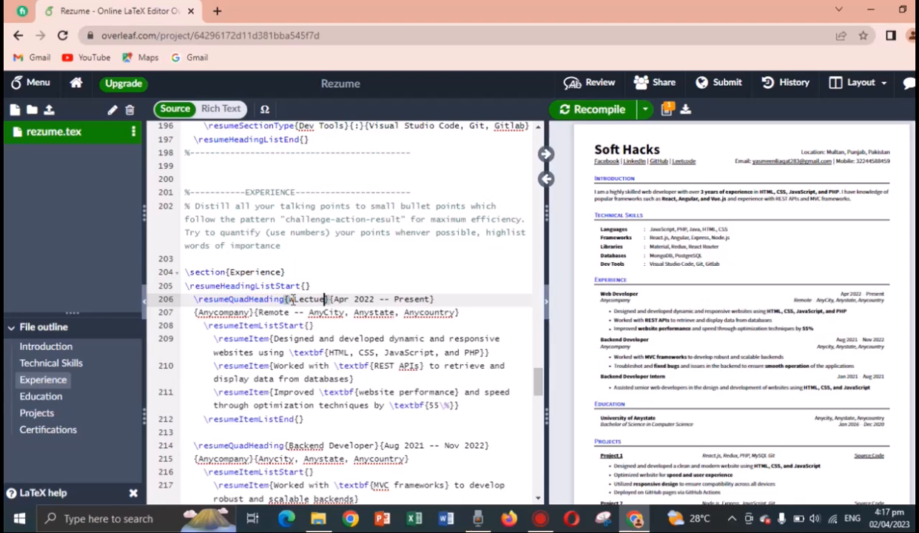
{"action": "key", "text": "BackSpace"}
{"action": "type", "text": "rer"}
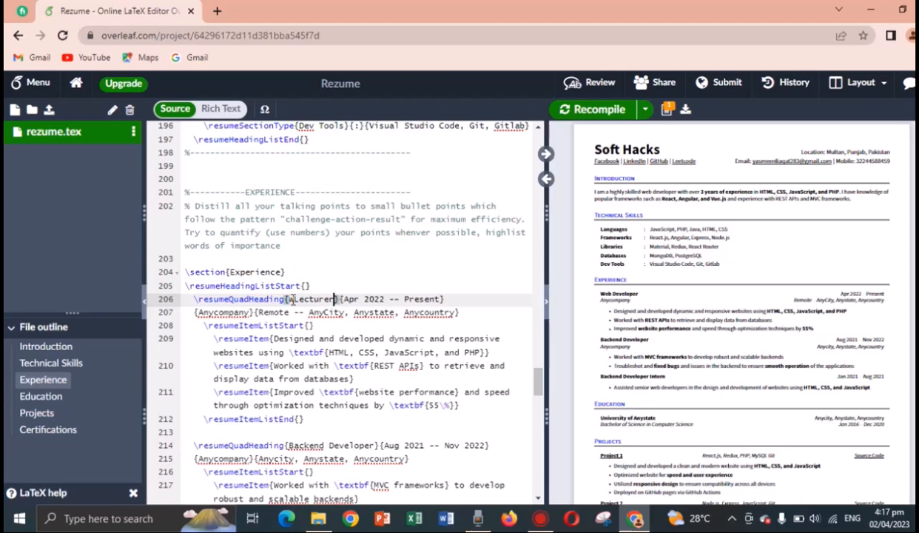
{"action": "left_click", "coordinate": [334, 325]}
{"action": "left_click", "coordinate": [294, 300]}
{"action": "key", "text": "BackSpace"}
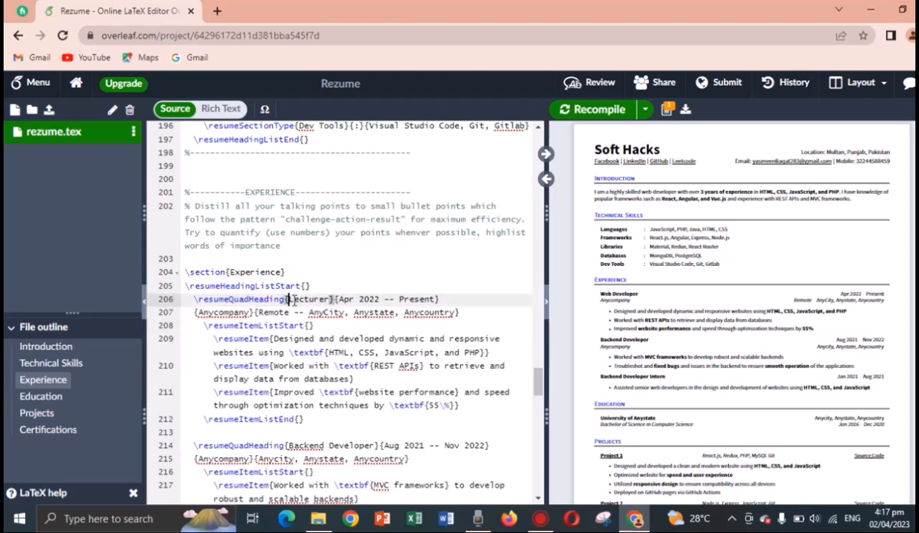
Replace the company name Anycompany on line 207 with 'NFC IET'.
{"action": "left_click", "coordinate": [346, 306]}
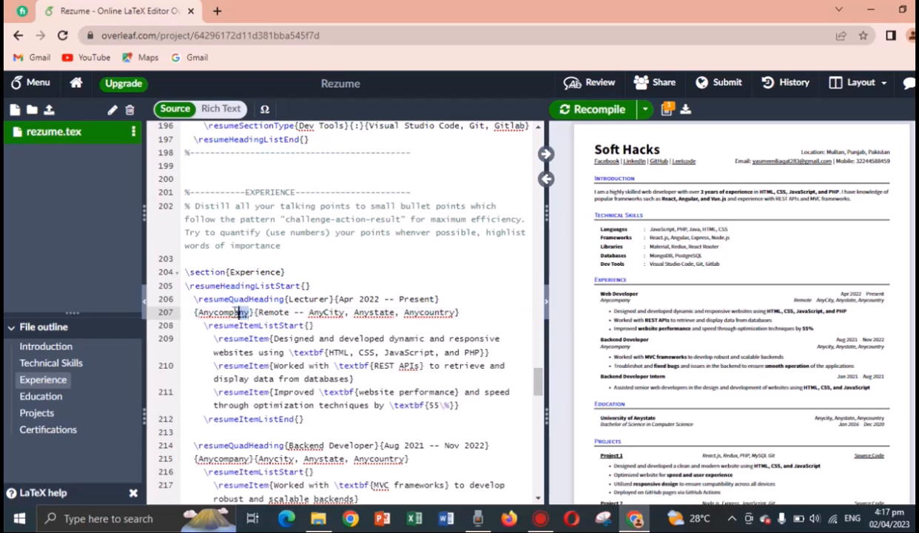
{"action": "left_click_drag", "start_coordinate": [250, 312], "coordinate": [199, 313]}
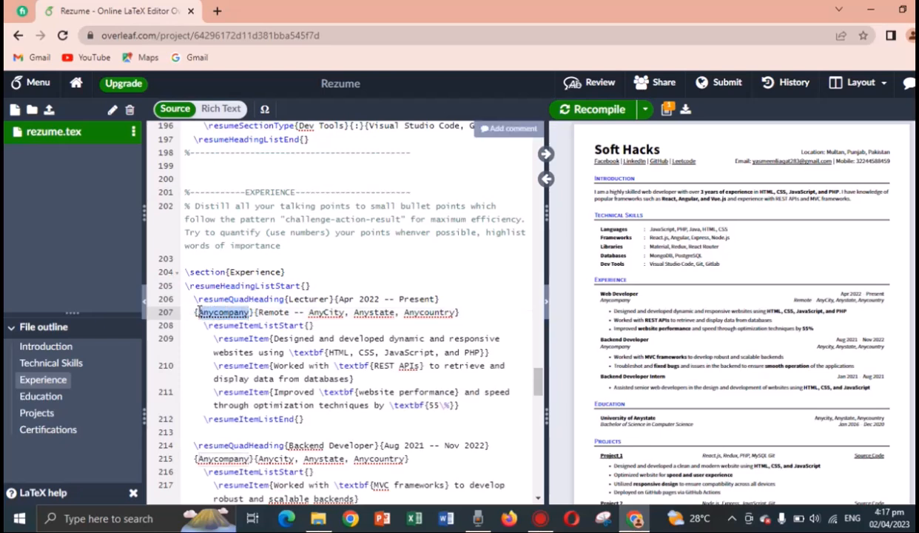
{"action": "type", "text": "NFC I"}
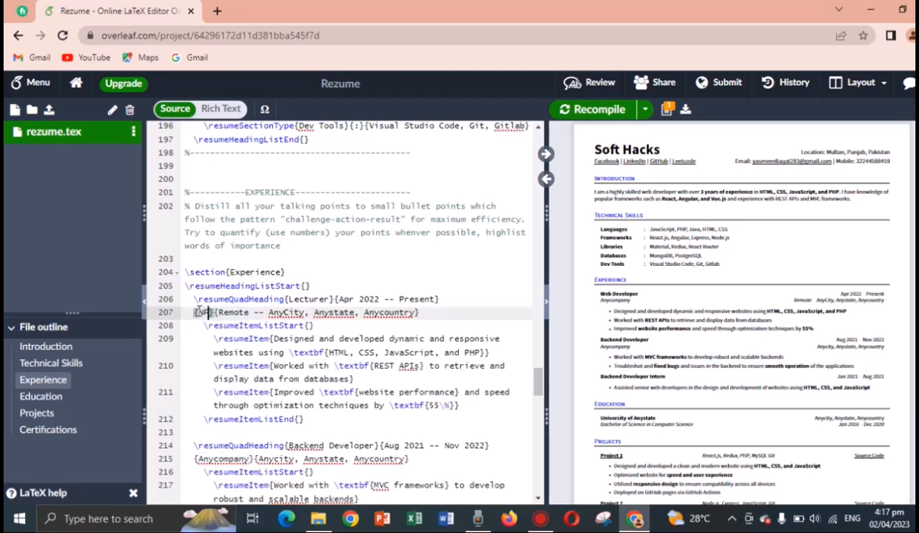
{"action": "type", "text": "ET"}
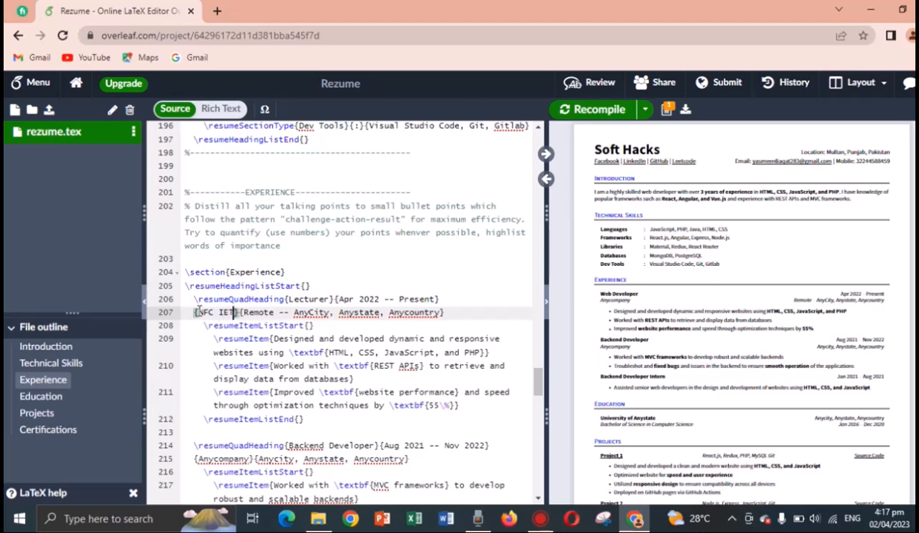
{"action": "left_click", "coordinate": [271, 313]}
Recompile so the preview shows Lecturer at NFC IET.
{"action": "left_click_drag", "start_coordinate": [265, 342], "coordinate": [320, 430]}
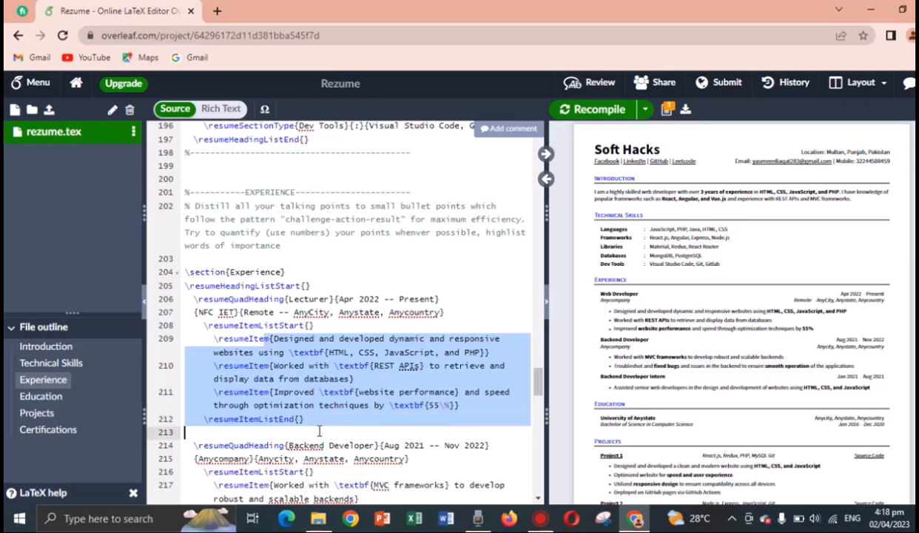
{"action": "left_click", "coordinate": [320, 431]}
{"action": "left_click", "coordinate": [598, 117]}
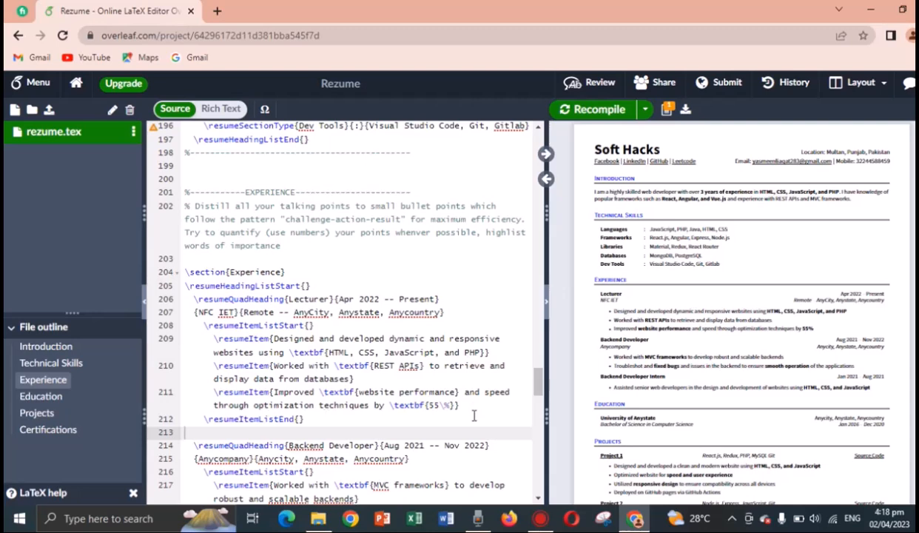
Delete the website-performance bullet on line 211 with its empty line, then recompile.
{"action": "left_click_drag", "start_coordinate": [460, 405], "coordinate": [186, 392]}
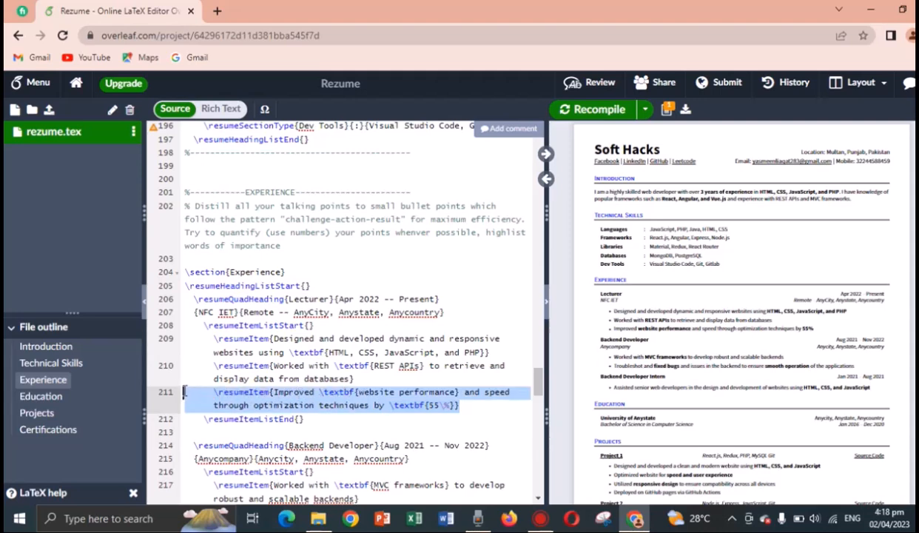
{"action": "key", "text": "BackSpace"}
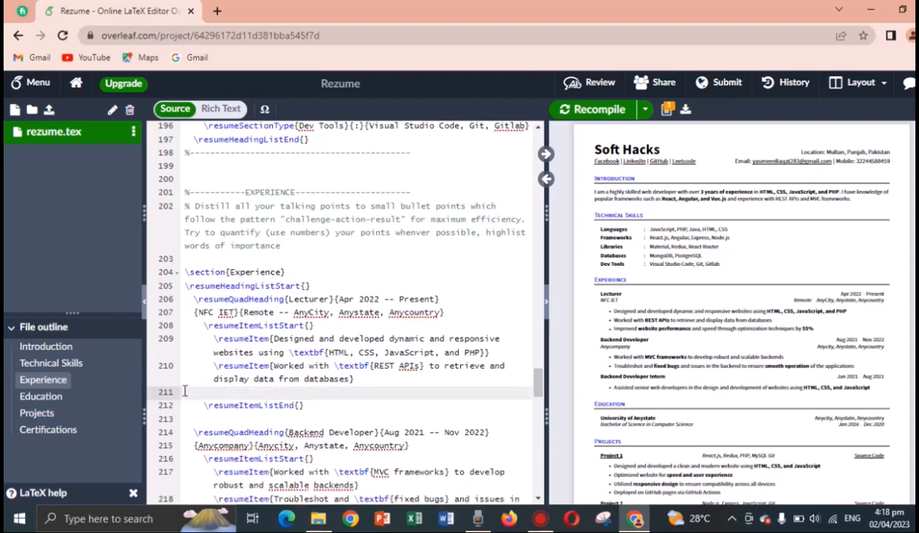
{"action": "key", "text": "BackSpace"}
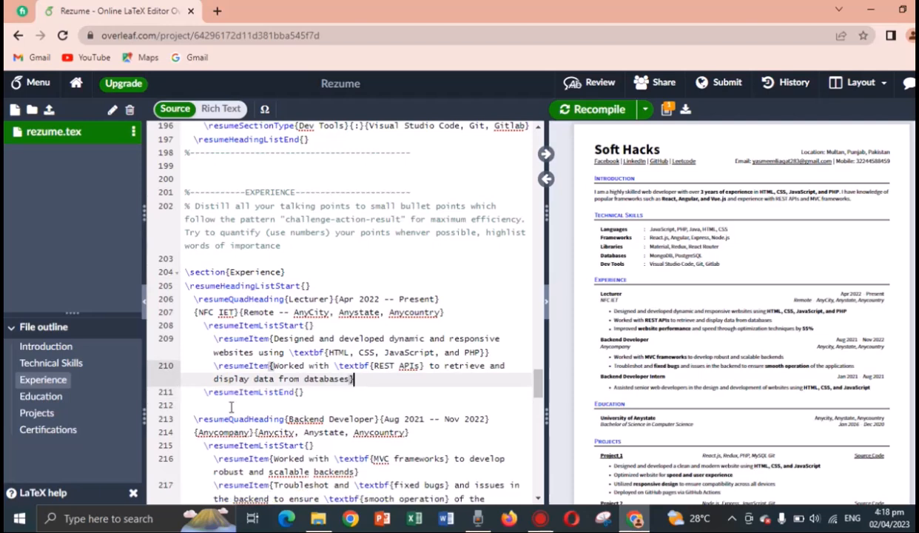
{"action": "left_click", "coordinate": [598, 110]}
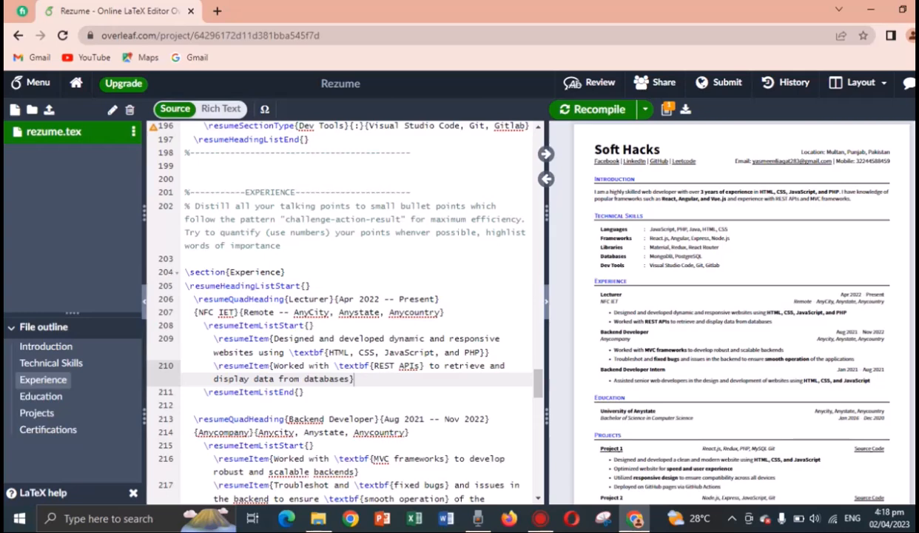
Jump to the Education section from the File outline, placing the caret on line 233.
{"action": "scroll", "coordinate": [740, 311], "scroll_direction": "down", "scroll_amount": 3}
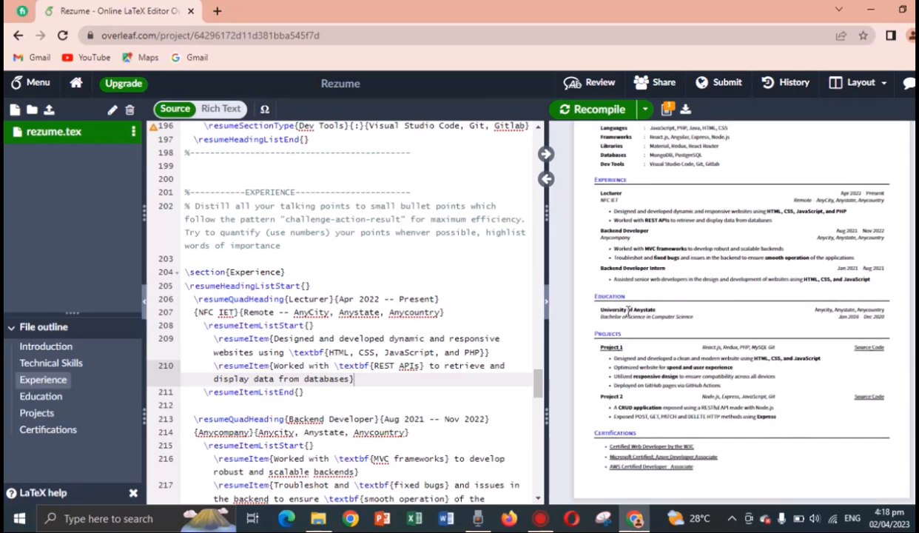
{"action": "double_click", "coordinate": [628, 312]}
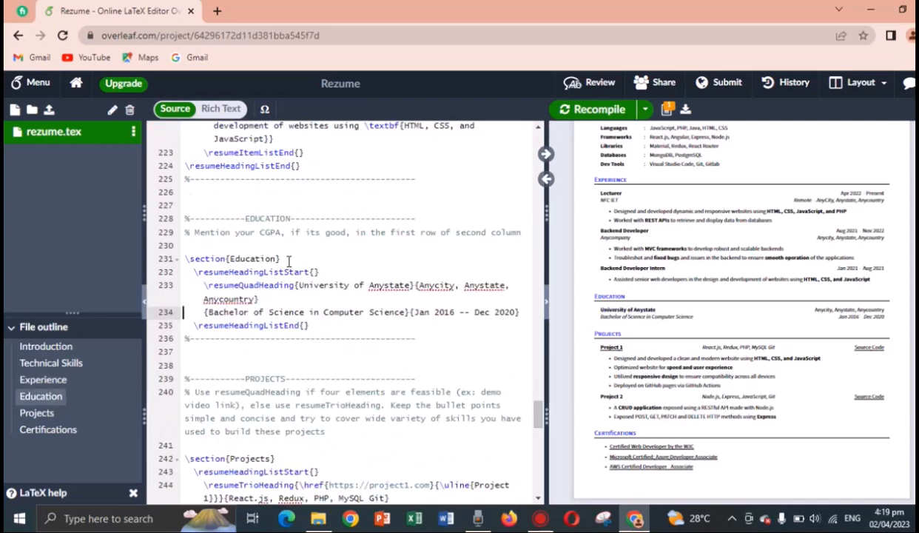
{"action": "left_click", "coordinate": [411, 286]}
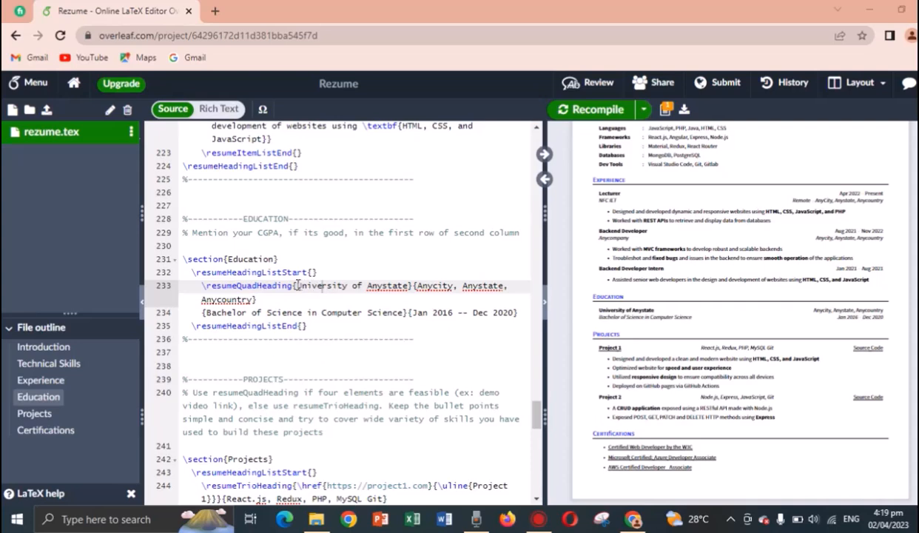
Replace 'University of Anystate' with 'NFC IET' on line 233.
{"action": "left_click_drag", "start_coordinate": [297, 286], "coordinate": [408, 285]}
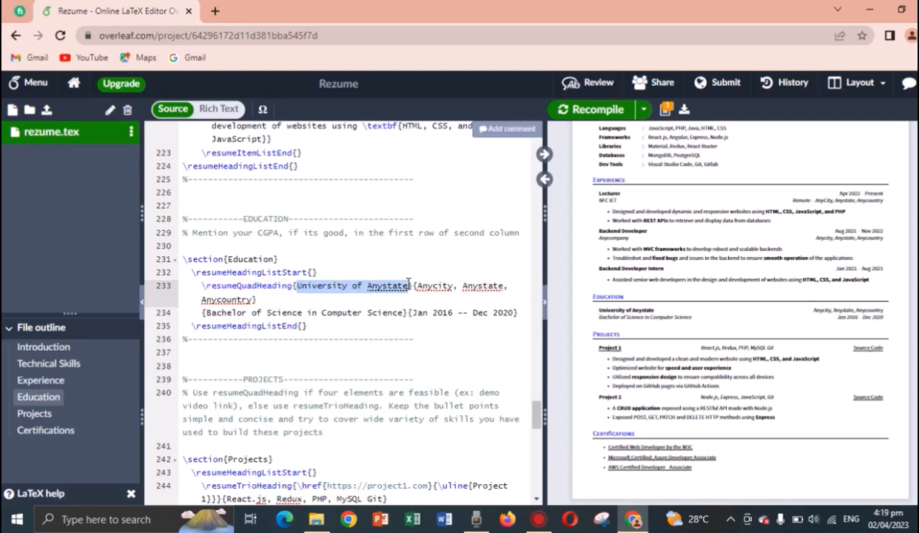
{"action": "type", "text": "Nfc"}
{"action": "key", "text": "BackSpace"}
{"action": "key", "text": "BackSpace"}
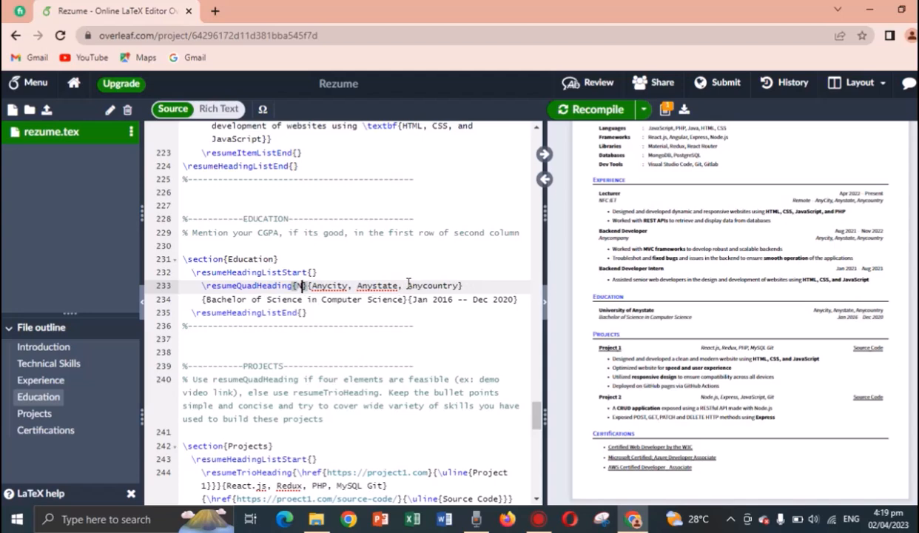
{"action": "type", "text": "FC IET"}
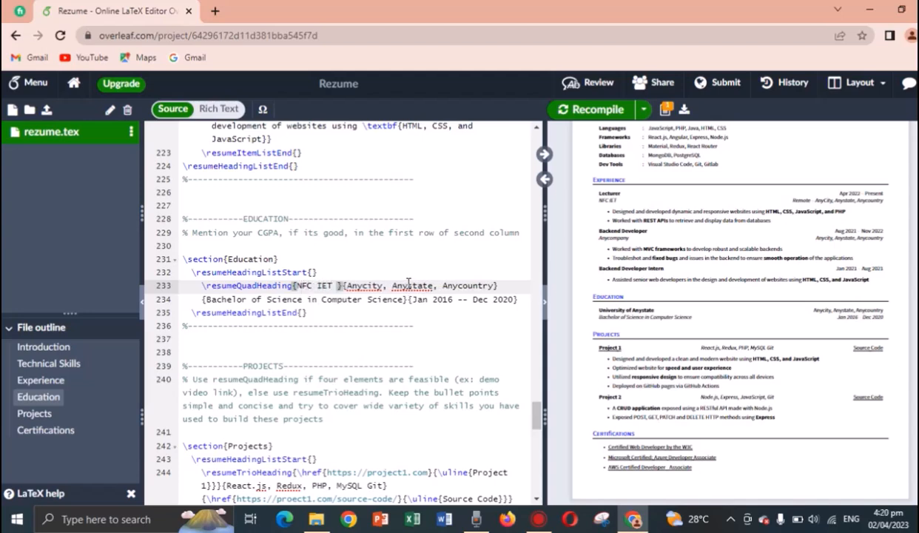
{"action": "key", "text": "BackSpace"}
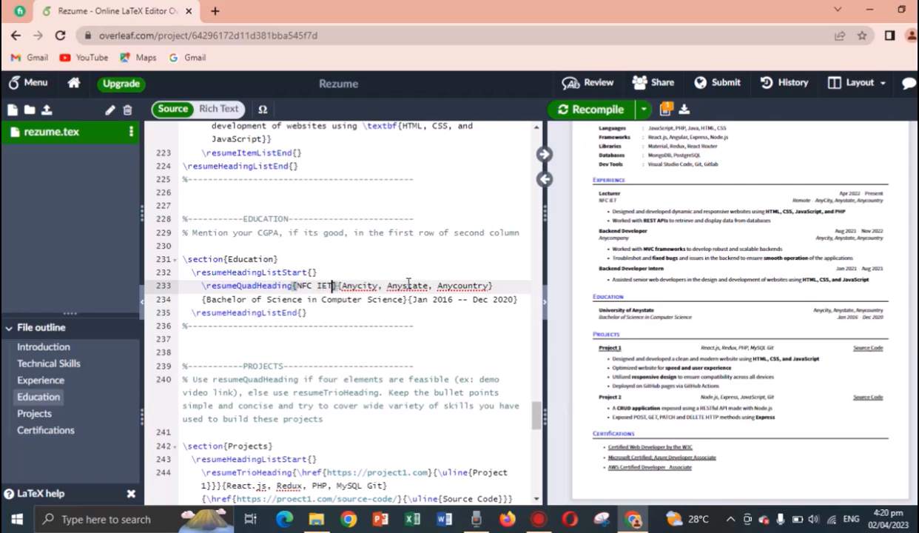
Change the education location to Multan, Punjab, Pakistan.
{"action": "left_click", "coordinate": [378, 286]}
{"action": "key", "text": "BackSpace"}
{"action": "key", "text": "BackSpace"}
{"action": "key", "text": "BackSpace"}
{"action": "key", "text": "BackSpace"}
{"action": "key", "text": "BackSpace"}
{"action": "key", "text": "BackSpace"}
{"action": "key", "text": "BackSpace"}
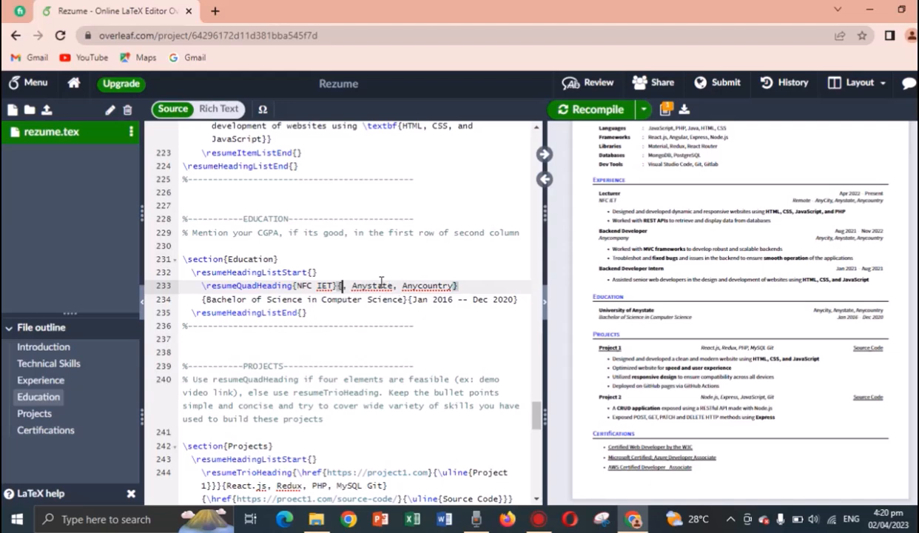
{"action": "type", "text": "Multan"}
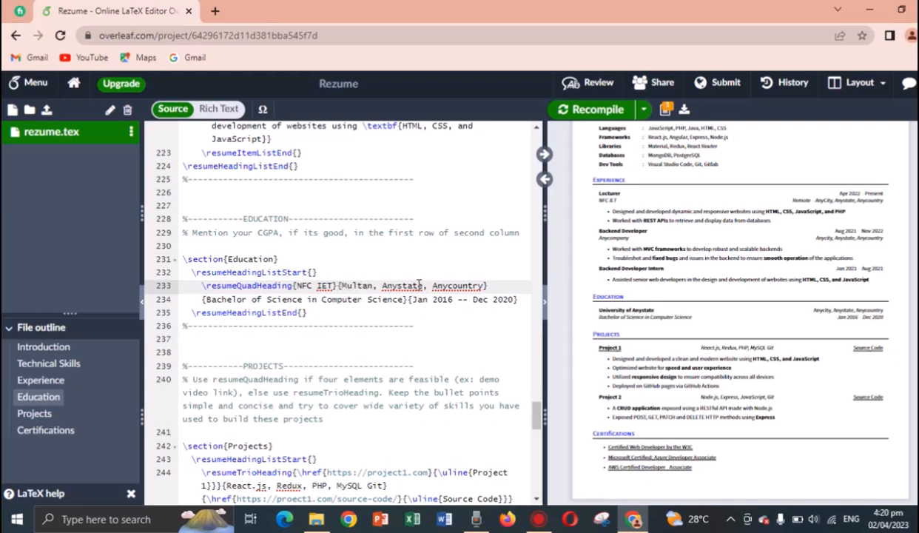
{"action": "key", "text": "BackSpace"}
{"action": "key", "text": "BackSpace"}
{"action": "key", "text": "BackSpace"}
{"action": "key", "text": "BackSpace"}
{"action": "key", "text": "BackSpace"}
{"action": "key", "text": "BackSpace"}
{"action": "key", "text": "BackSpace"}
{"action": "key", "text": "BackSpace"}
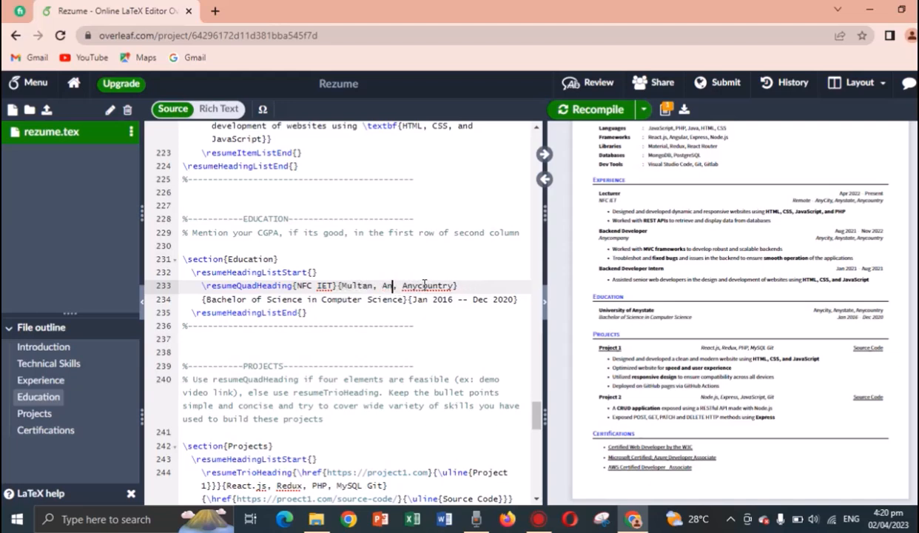
{"action": "type", "text": "Punjab"}
{"action": "left_click", "coordinate": [473, 286]}
{"action": "key", "text": "BackSpace"}
{"action": "key", "text": "BackSpace"}
{"action": "key", "text": "BackSpace"}
{"action": "key", "text": "BackSpace"}
{"action": "key", "text": "BackSpace"}
{"action": "key", "text": "BackSpace"}
{"action": "key", "text": "BackSpace"}
{"action": "key", "text": "BackSpace"}
{"action": "key", "text": "BackSpace"}
{"action": "key", "text": "BackSpace"}
{"action": "key", "text": "BackSpace"}
{"action": "type", "text": "Pakistan"}
Shorten the degree from Bachelor of Science to MS in Computer Science and recompile.
{"action": "left_click_drag", "start_coordinate": [303, 300], "coordinate": [205, 299]}
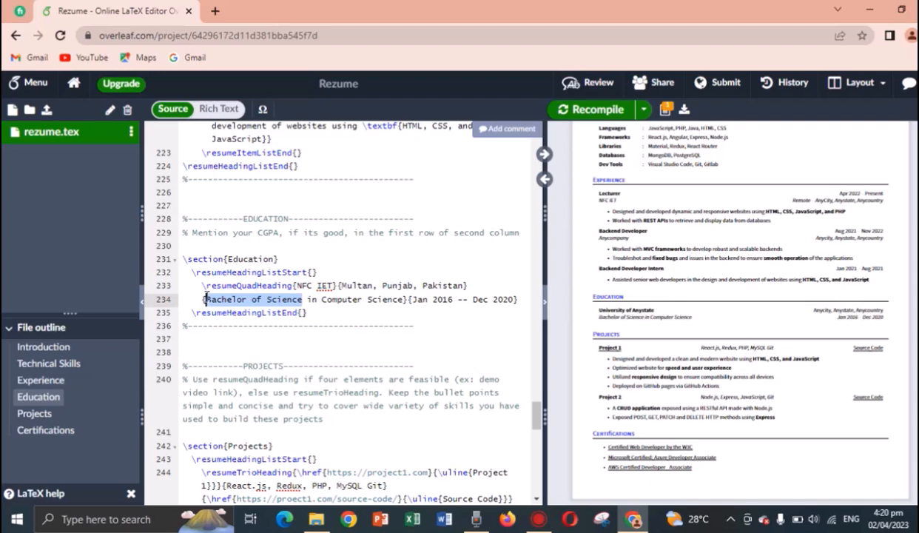
{"action": "type", "text": "BS"}
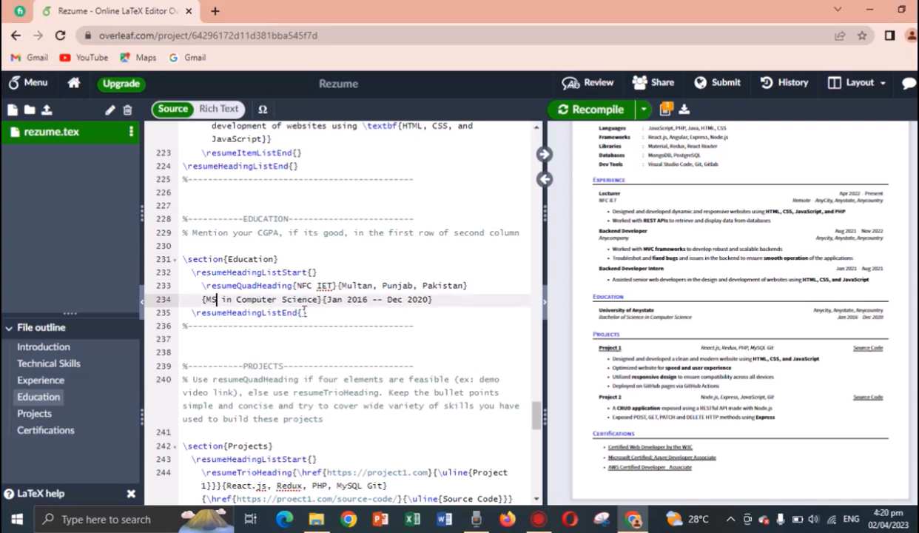
{"action": "left_click", "coordinate": [339, 312]}
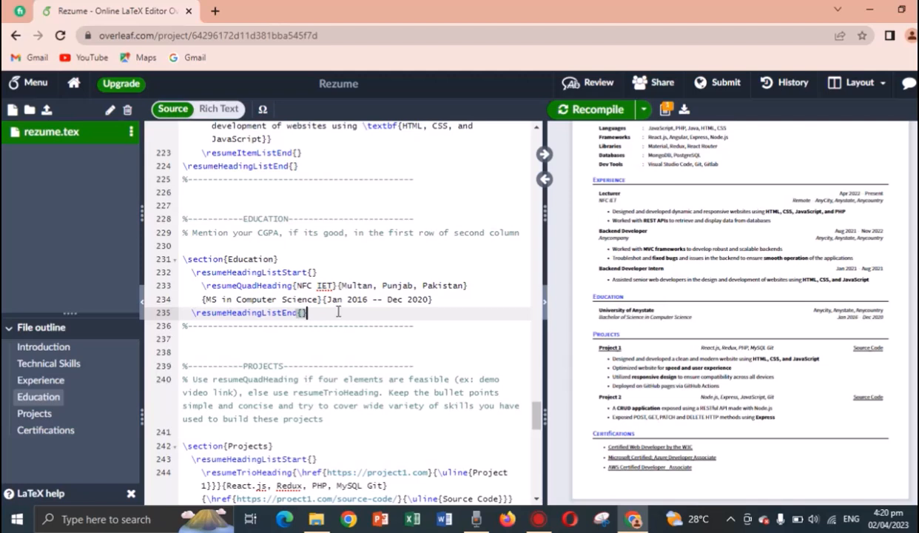
{"action": "left_click", "coordinate": [601, 112]}
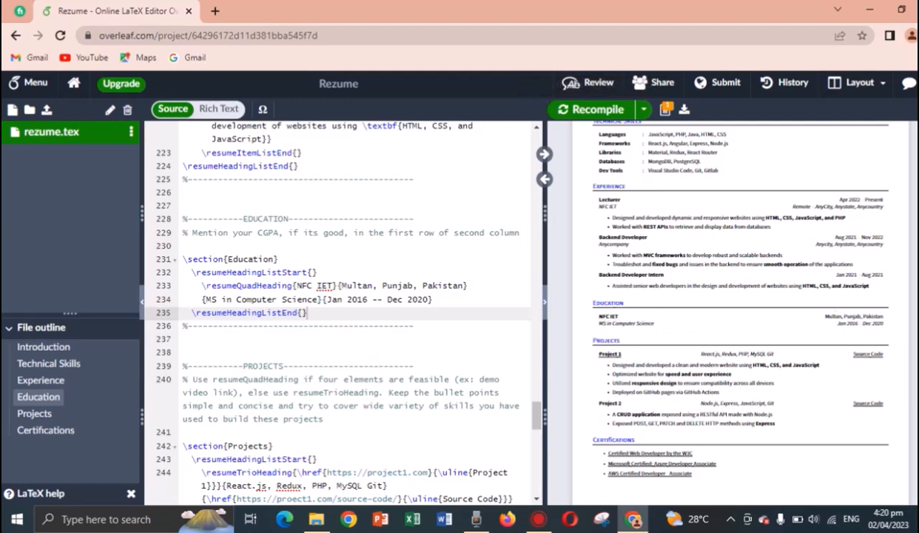
{"action": "scroll", "coordinate": [611, 344], "scroll_direction": "down", "scroll_amount": 1}
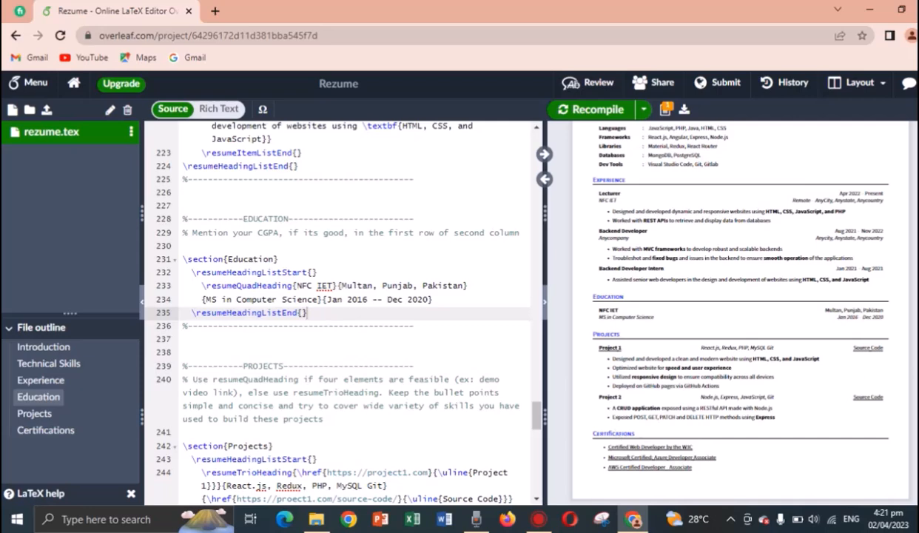
{"action": "scroll", "coordinate": [740, 310], "scroll_direction": "up", "scroll_amount": 2}
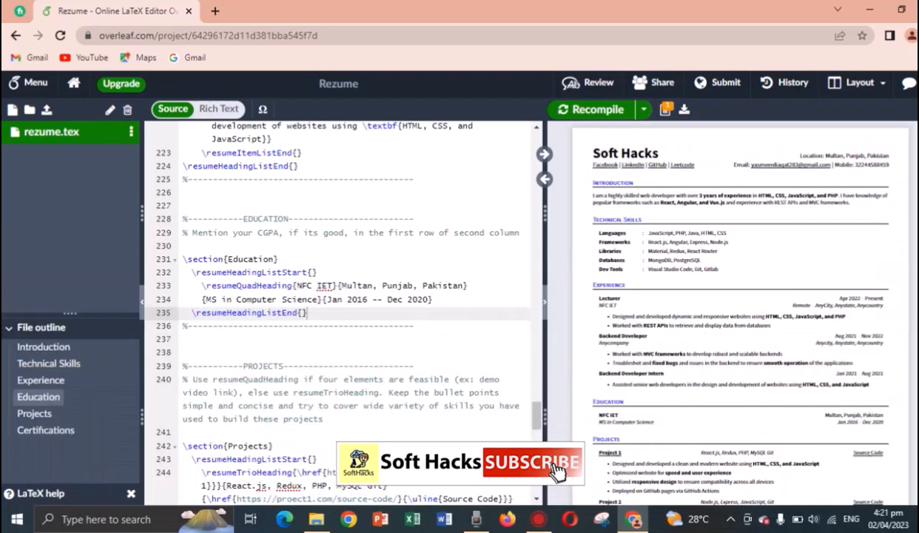
{"action": "scroll", "coordinate": [740, 311], "scroll_direction": "down", "scroll_amount": 2}
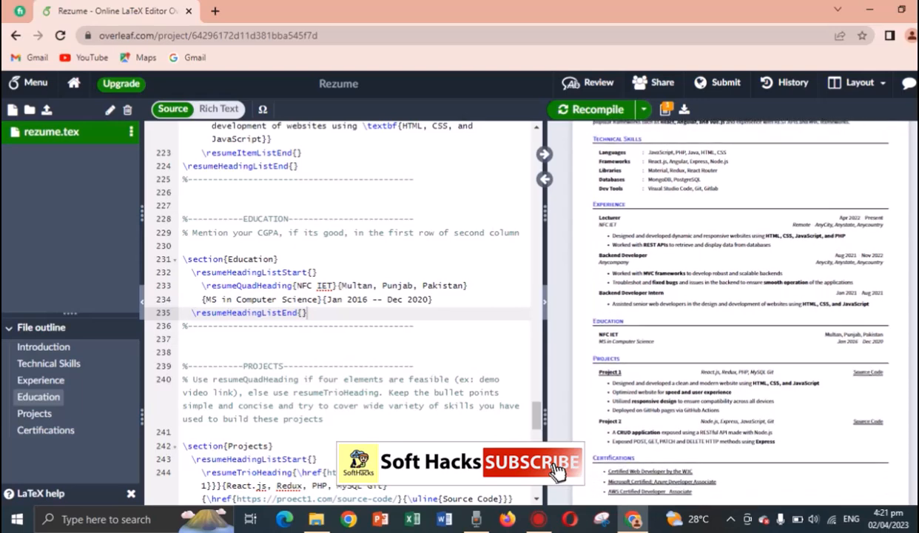
{"action": "scroll", "coordinate": [740, 310], "scroll_direction": "down", "scroll_amount": 1}
{"action": "scroll", "coordinate": [740, 311], "scroll_direction": "up", "scroll_amount": 3}
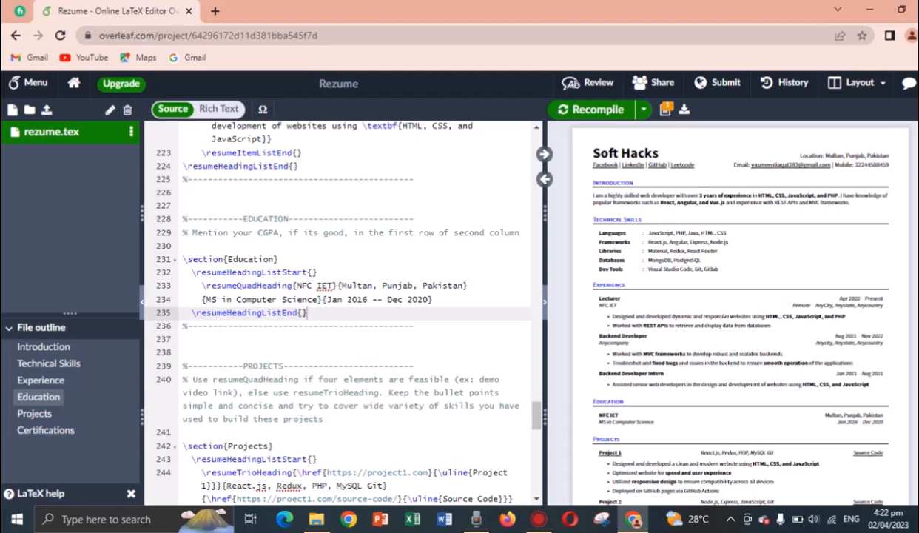
{"action": "left_click", "coordinate": [47, 111]}
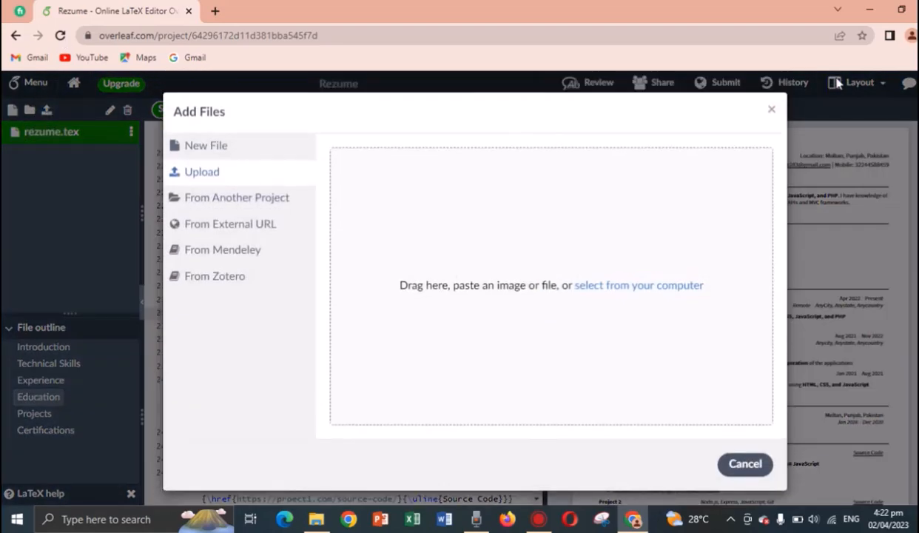
{"action": "left_click", "coordinate": [771, 110]}
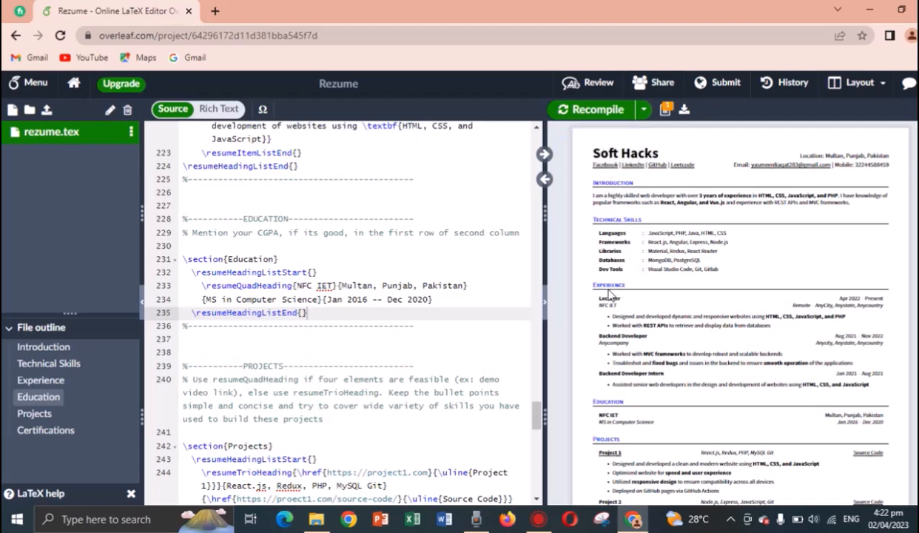
Locate the Introduction heading's source and scroll up to the \titleformat{\section} block near line 85.
{"action": "double_click", "coordinate": [623, 185]}
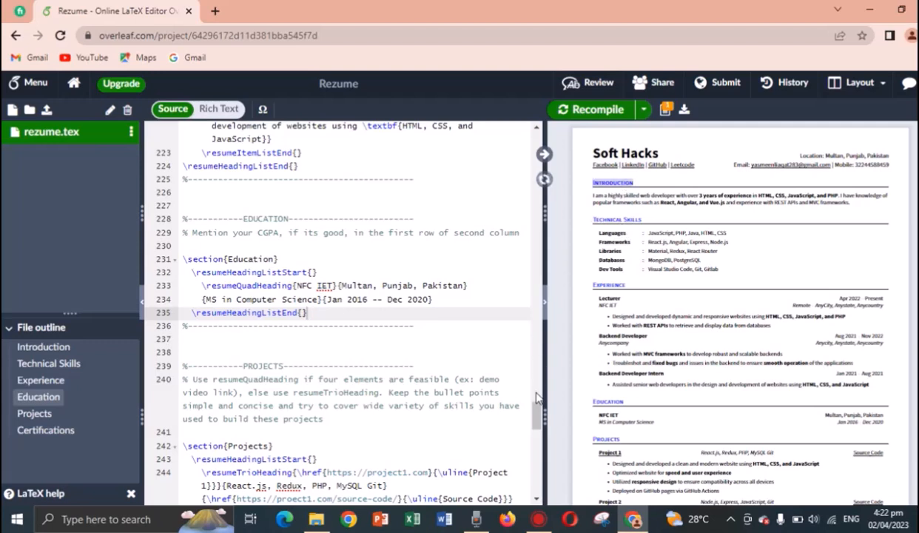
{"action": "left_click_drag", "start_coordinate": [538, 416], "coordinate": [544, 272]}
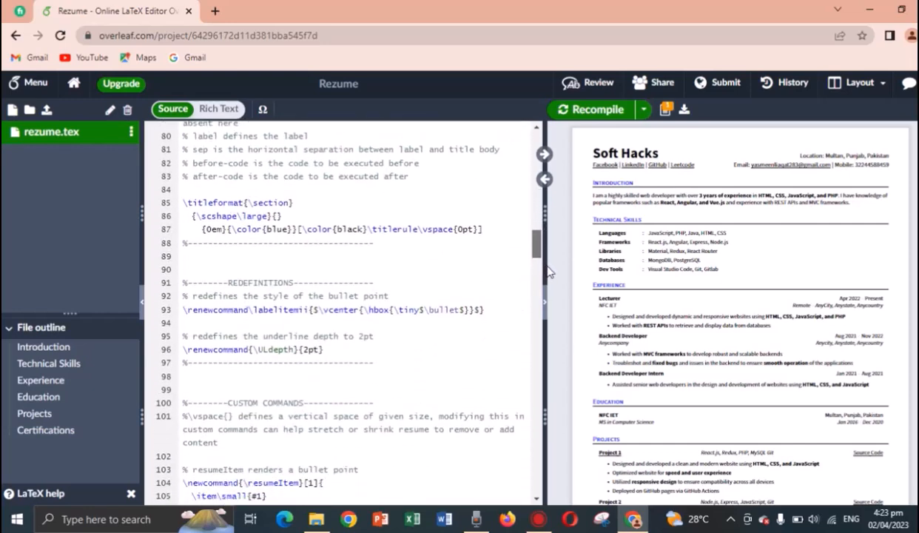
Change \color{blue} to \color{red} on line 87 of the \titleformat block and recompile.
{"action": "left_click", "coordinate": [267, 230]}
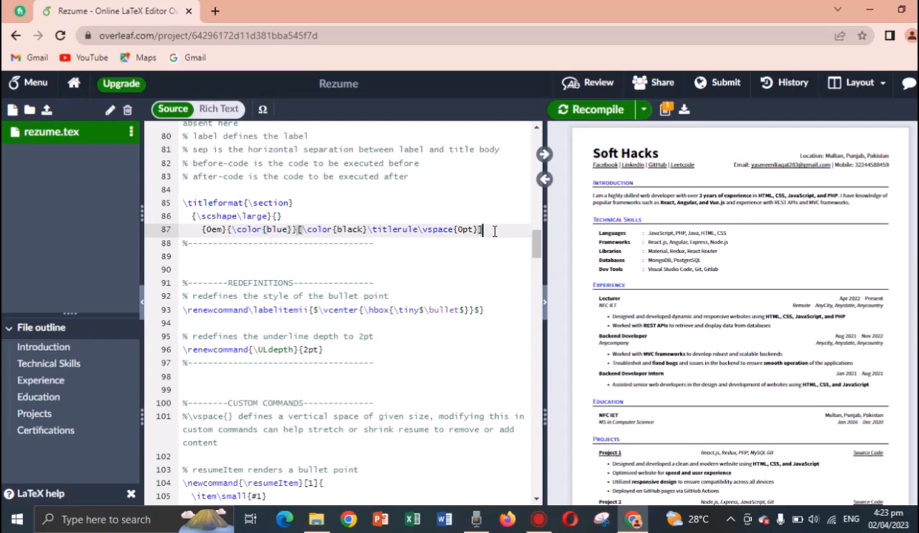
{"action": "left_click_drag", "start_coordinate": [485, 230], "coordinate": [180, 207]}
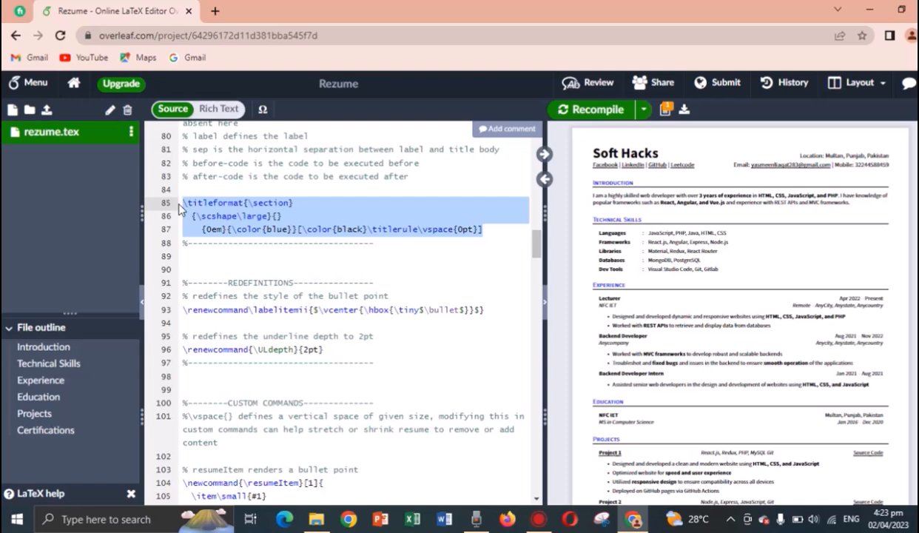
{"action": "left_click", "coordinate": [285, 230]}
{"action": "key", "text": "BackSpace"}
{"action": "key", "text": "BackSpace"}
{"action": "key", "text": "BackSpace"}
{"action": "key", "text": "BackSpace"}
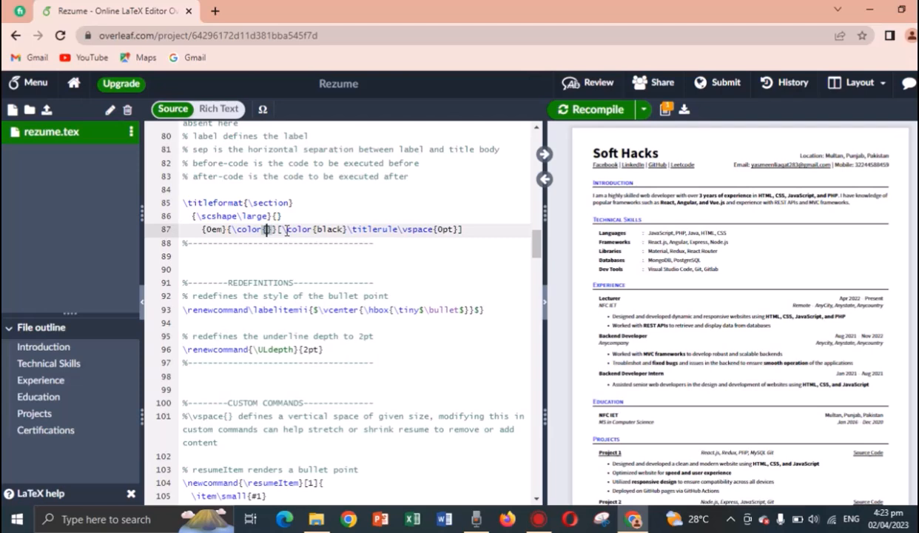
{"action": "type", "text": "red"}
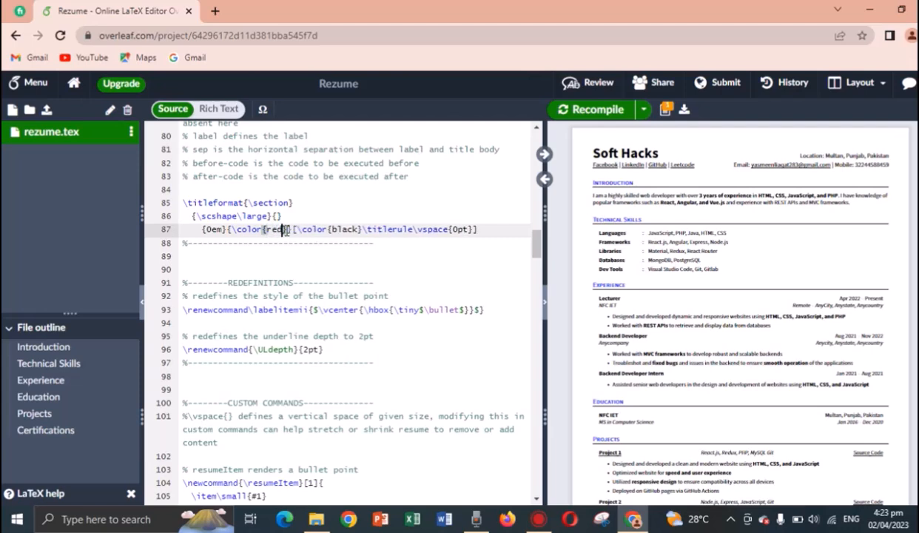
{"action": "left_click", "coordinate": [581, 109]}
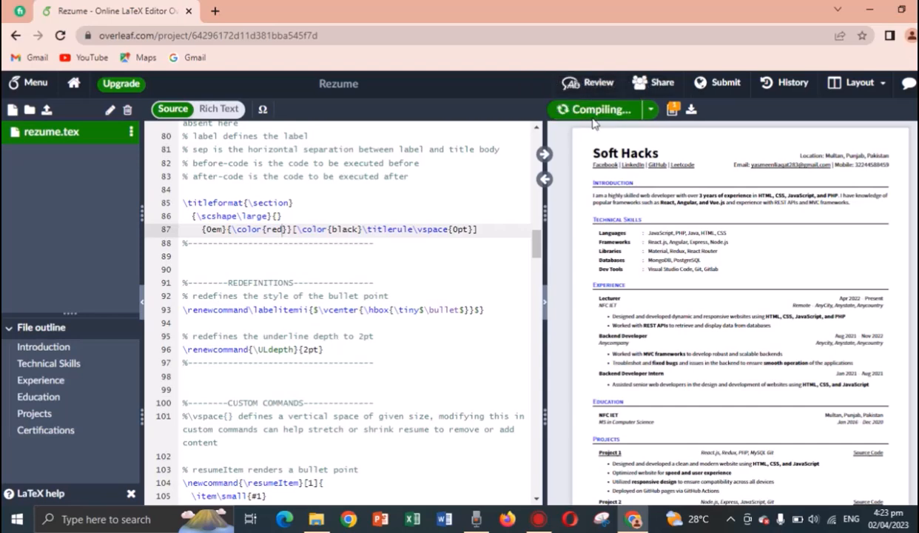